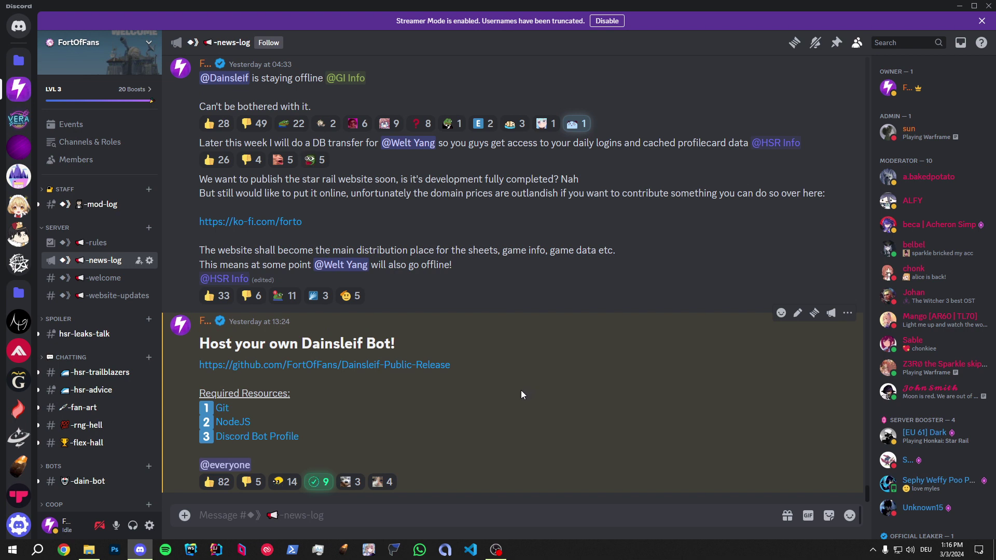
Open the Dainsleif-Public-Release GitHub repository from the post and skim its README of bot commands.
left_click(328, 367)
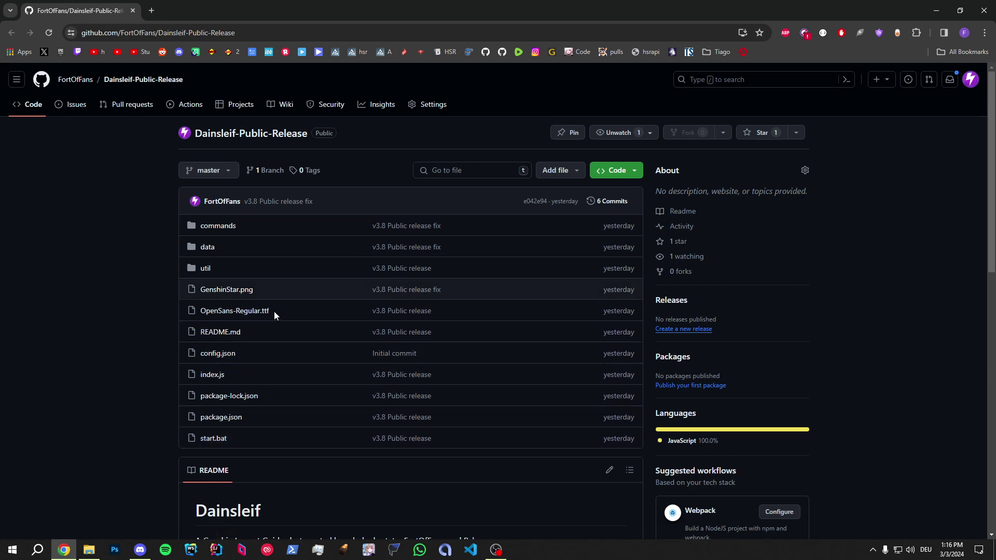
scroll(291, 395, "down", 1)
scroll(292, 396, "down", 5)
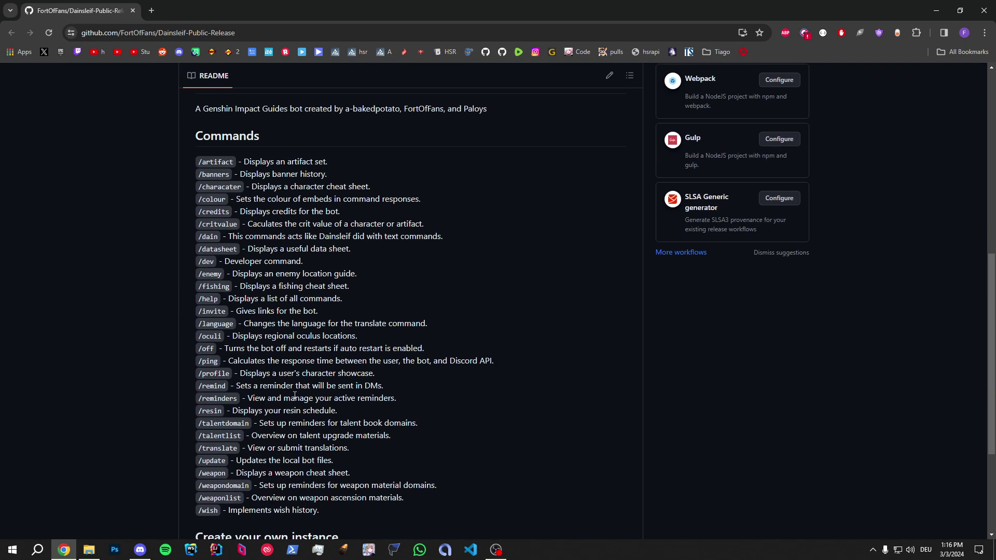
scroll(450, 334, "up", 7)
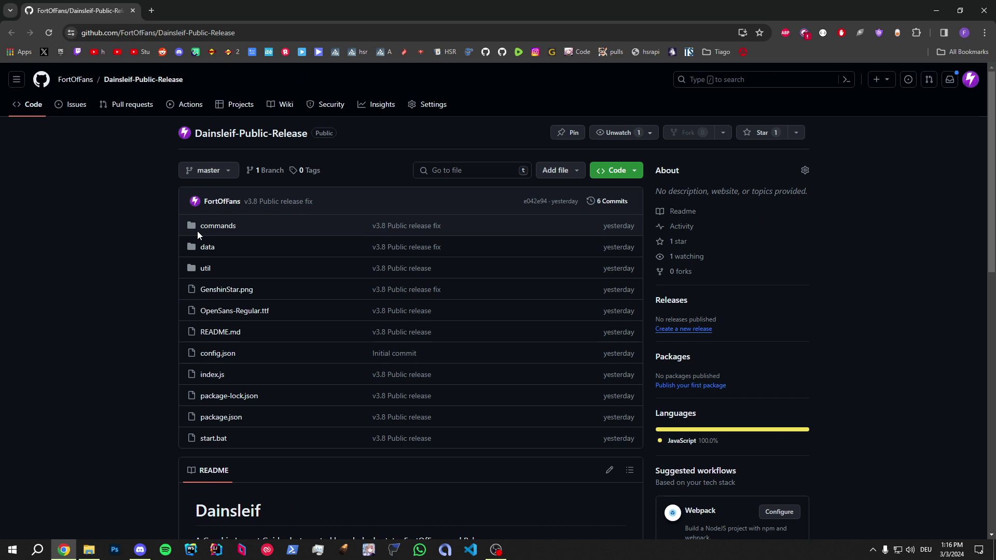
Open the Git website from the post, trusting git-scm.com, and view the Windows downloads.
left_click(938, 10)
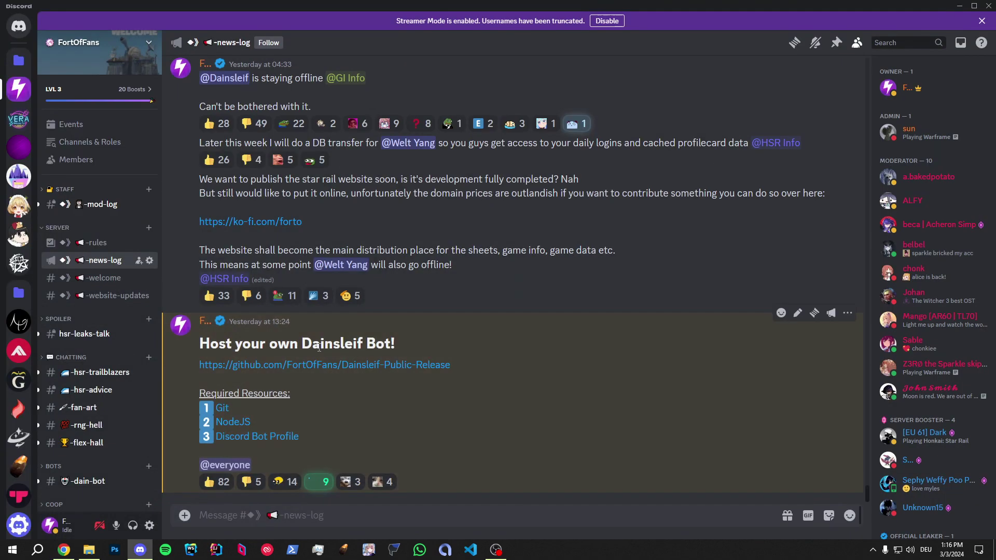
left_click(223, 409)
left_click(460, 289)
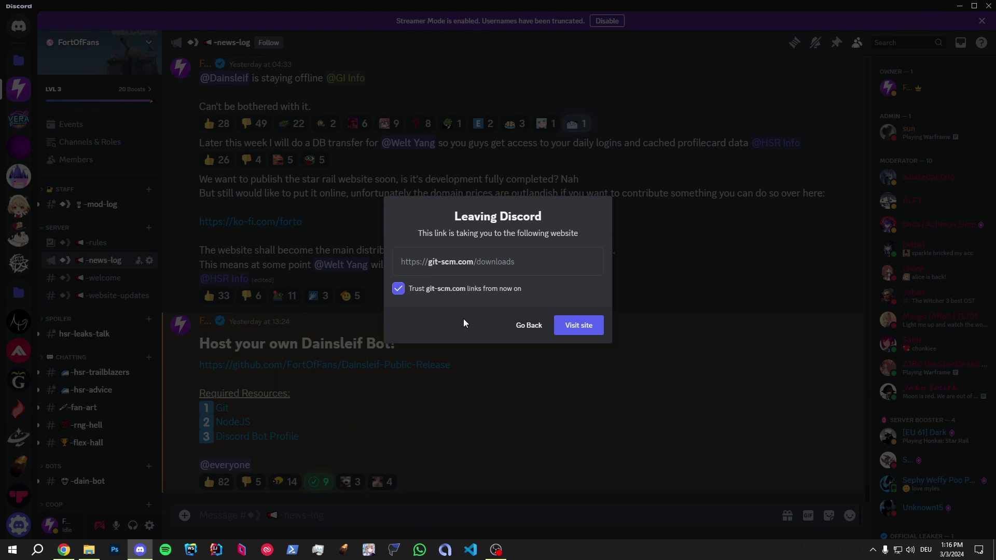
left_click(590, 325)
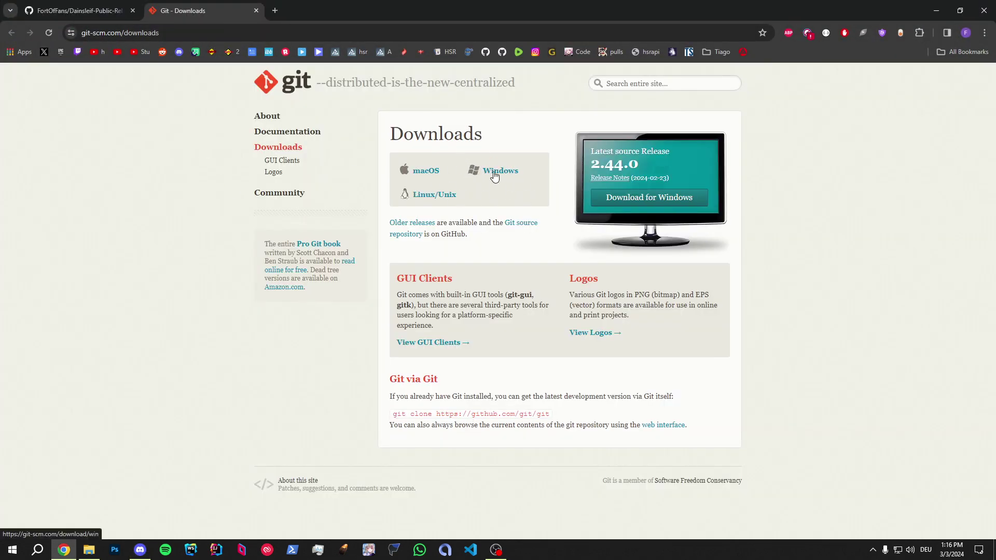
left_click(494, 173)
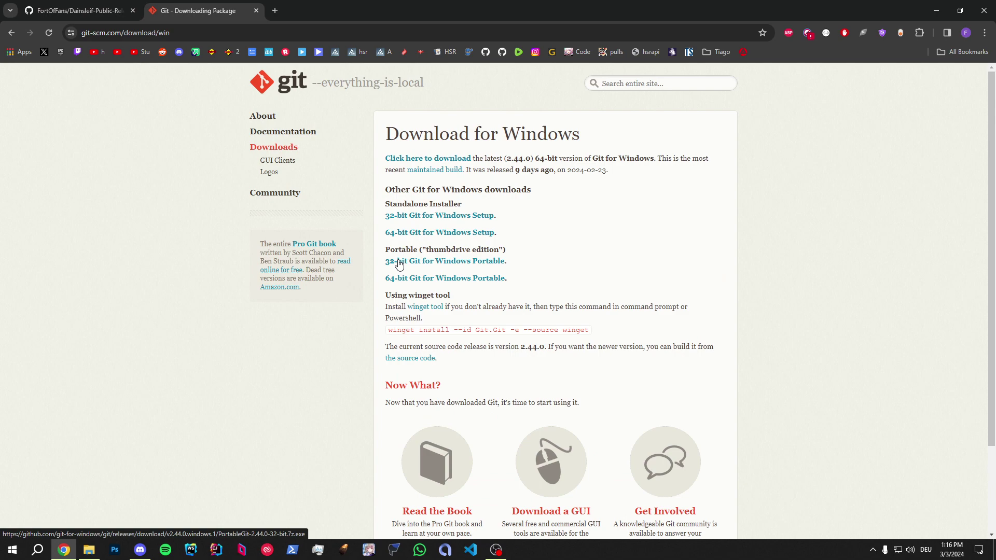
key("alt+Left")
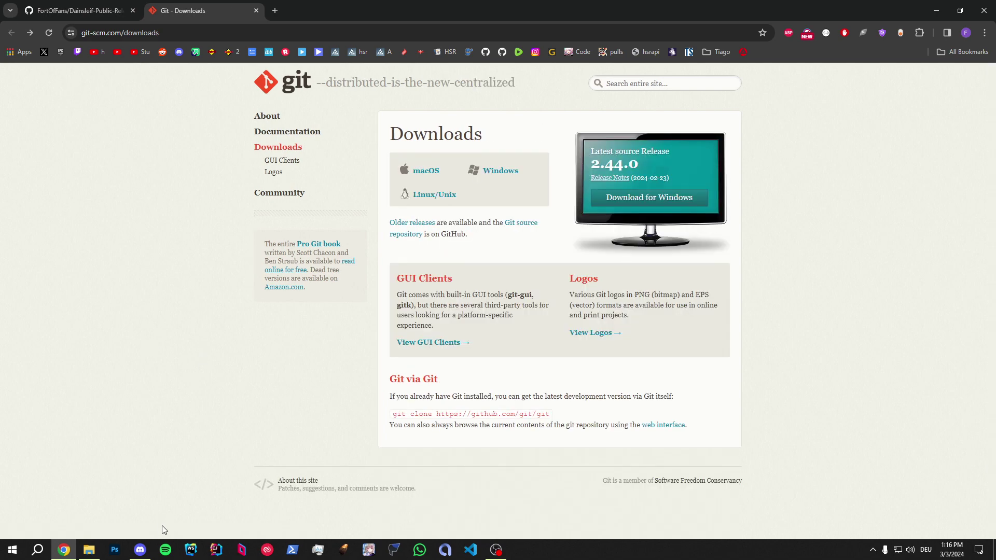
Open the Node.js v18.17.0 release notes and locate the 64-bit Windows installer.
left_click(148, 550)
left_click(228, 423)
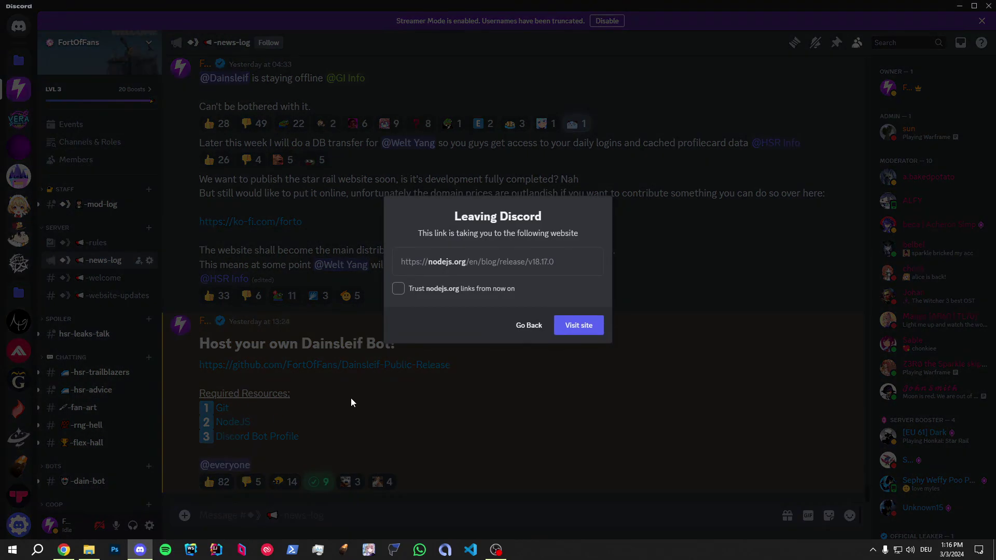
left_click(584, 326)
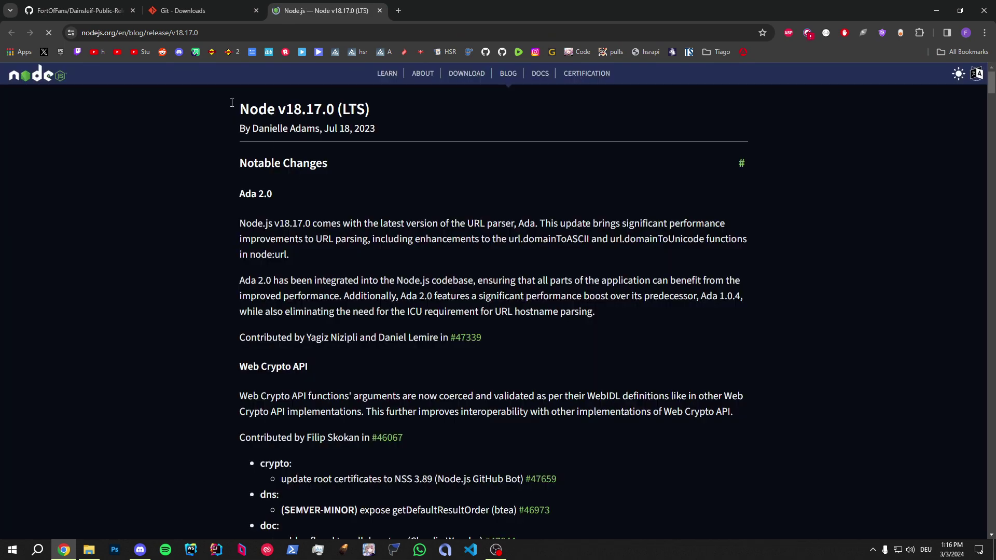
left_click_drag(992, 78, 993, 518)
scroll(805, 328, "up", 20)
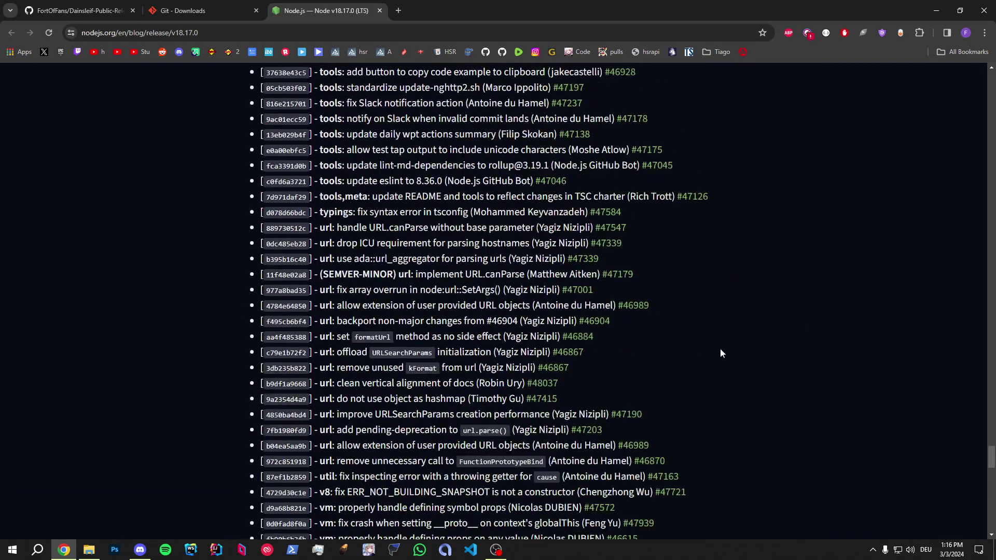
scroll(720, 348, "down", 7)
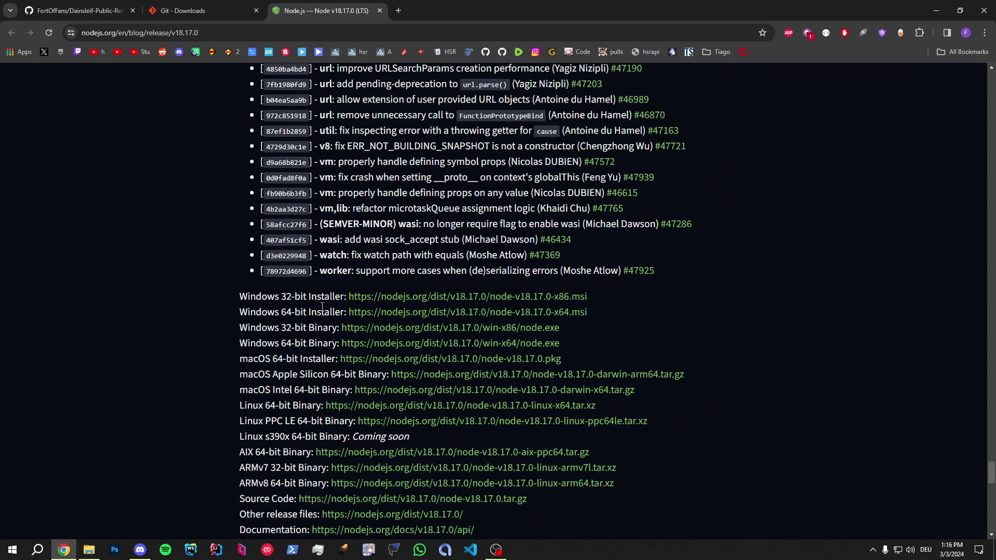
left_click_drag(281, 311, 638, 309)
left_click(638, 309)
From the Discord Bot Profile link, create a new application named 'testing', accepting the developer terms.
left_click(145, 550)
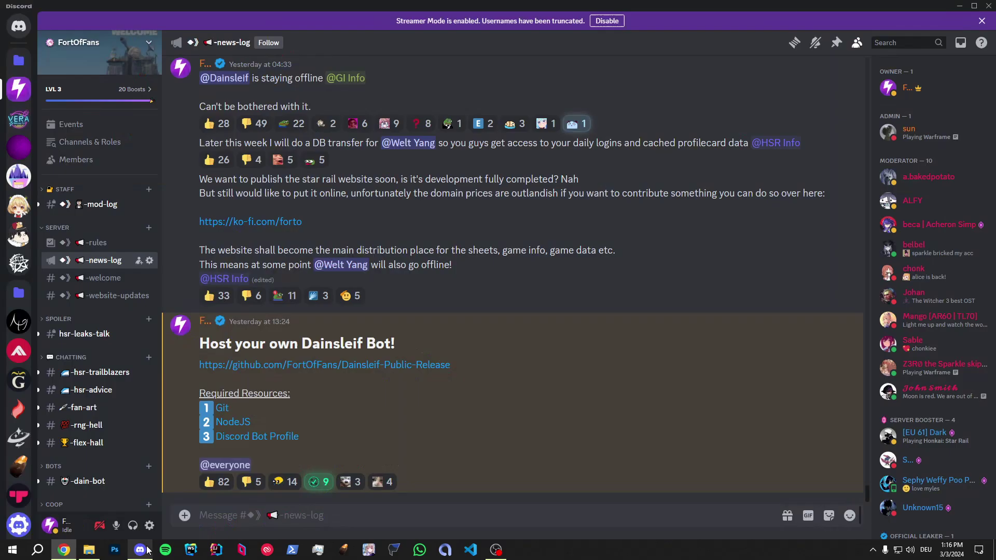
left_click(247, 436)
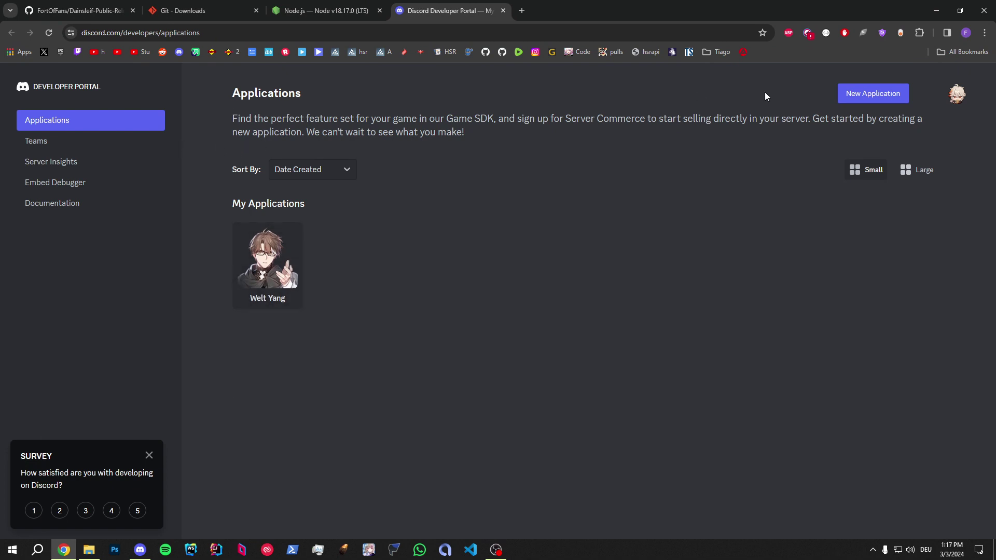
left_click(877, 94)
left_click(503, 284)
type("te")
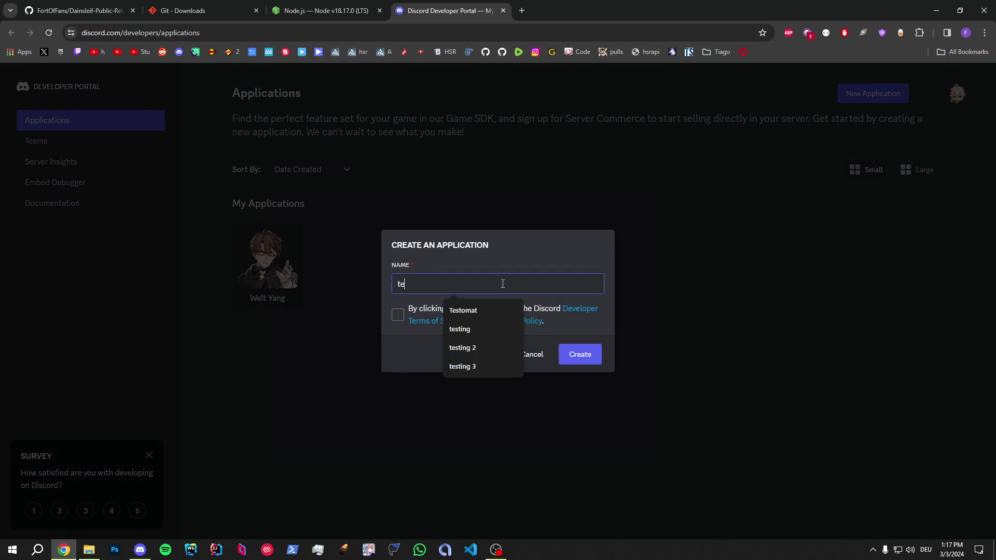
type("sting")
left_click(398, 315)
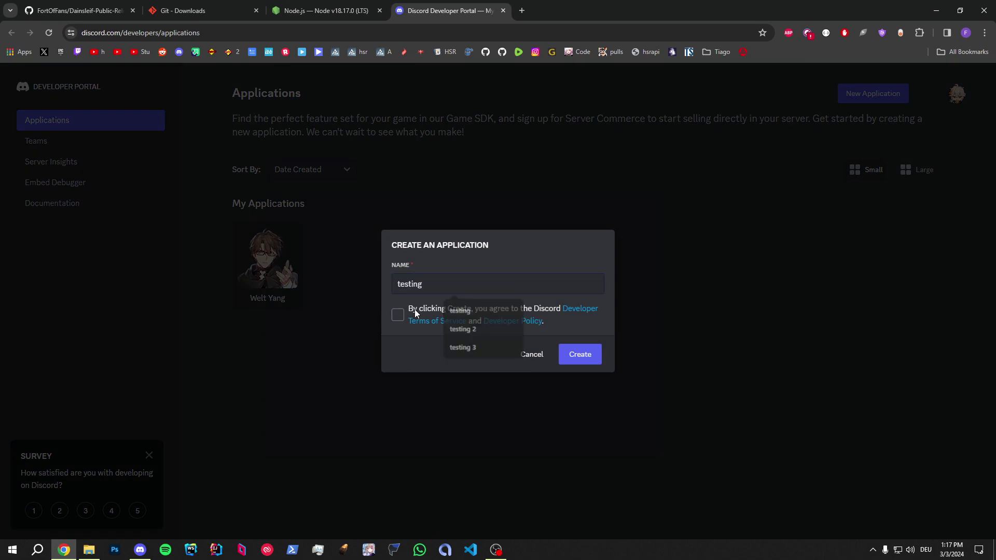
left_click(579, 354)
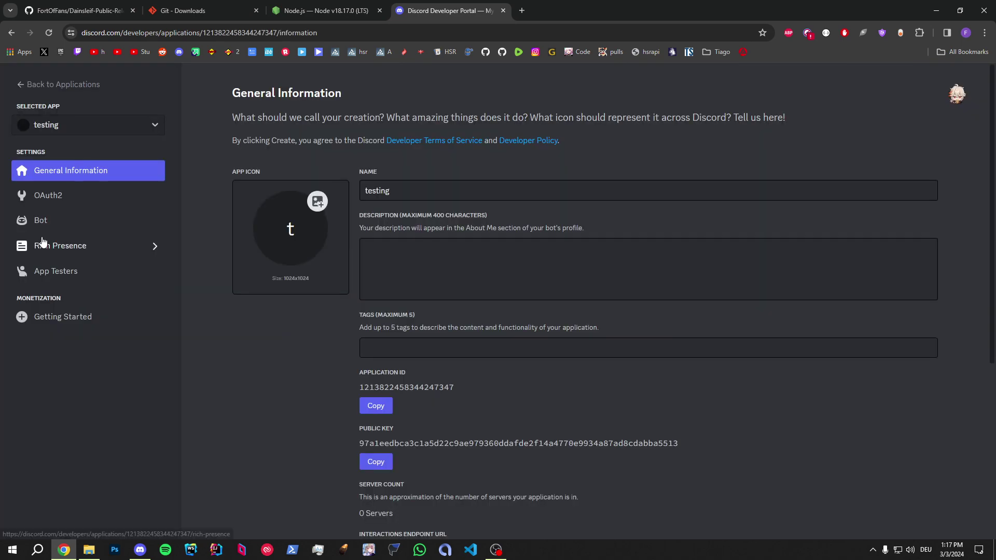
Reset the testing bot's token, re-entering the authentication code after a rejection, and copy it.
left_click(41, 222)
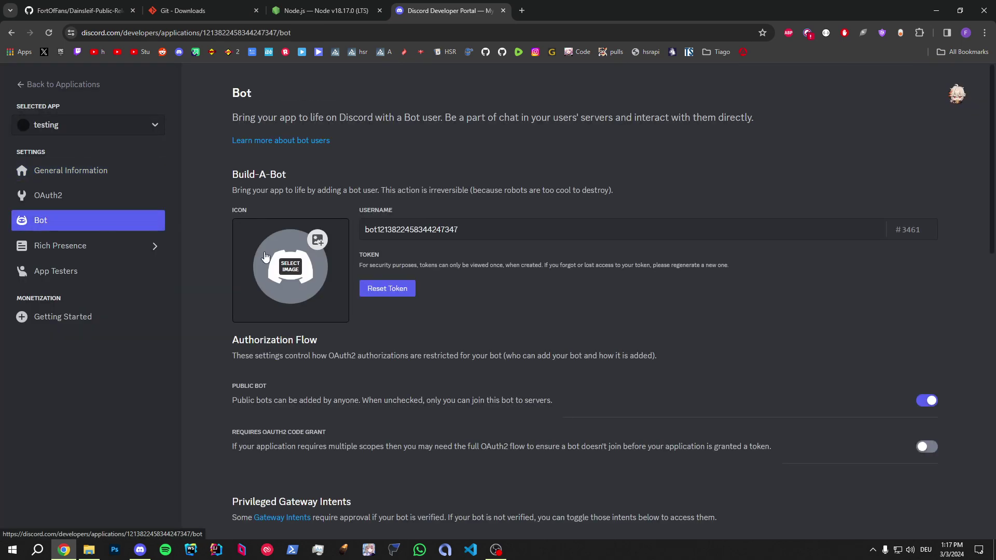
left_click(387, 289)
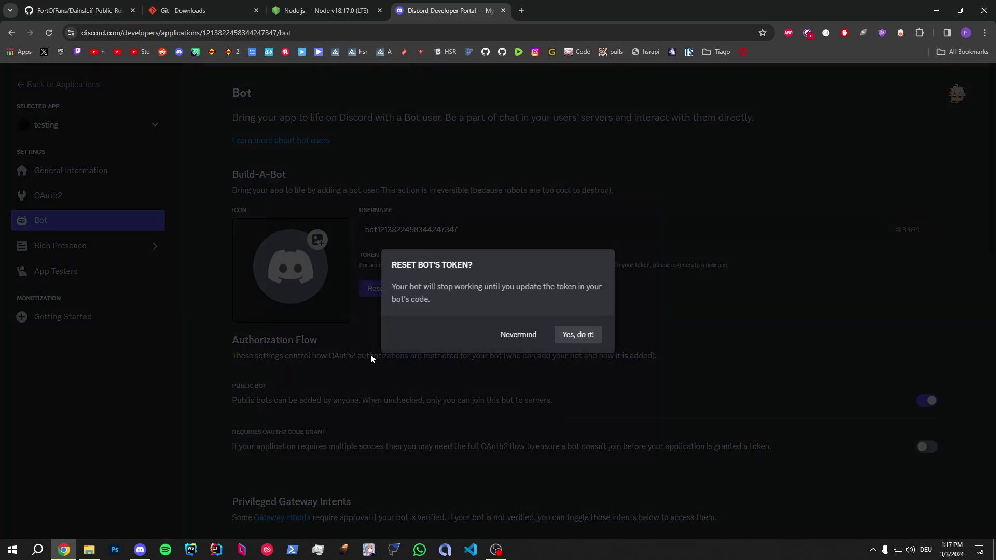
left_click(579, 337)
left_click(444, 297)
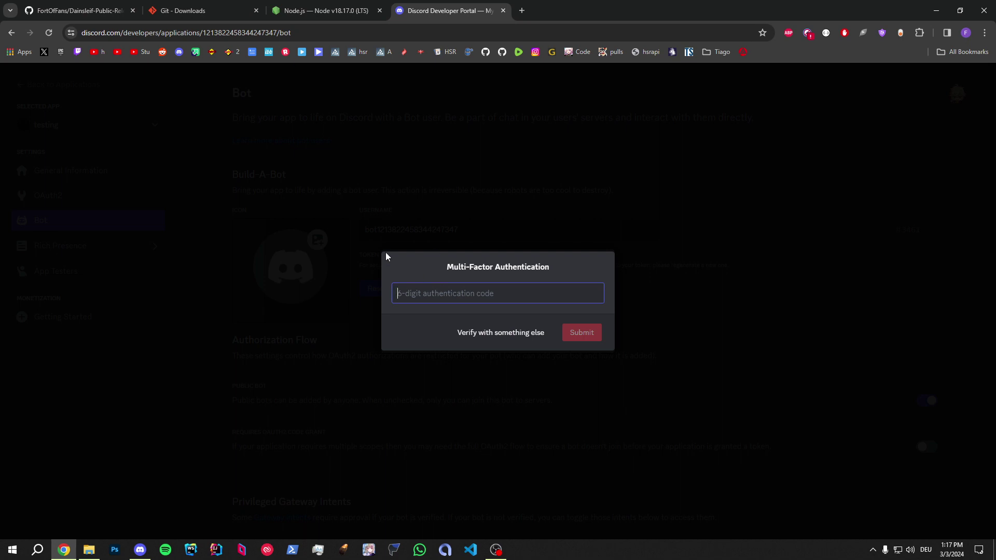
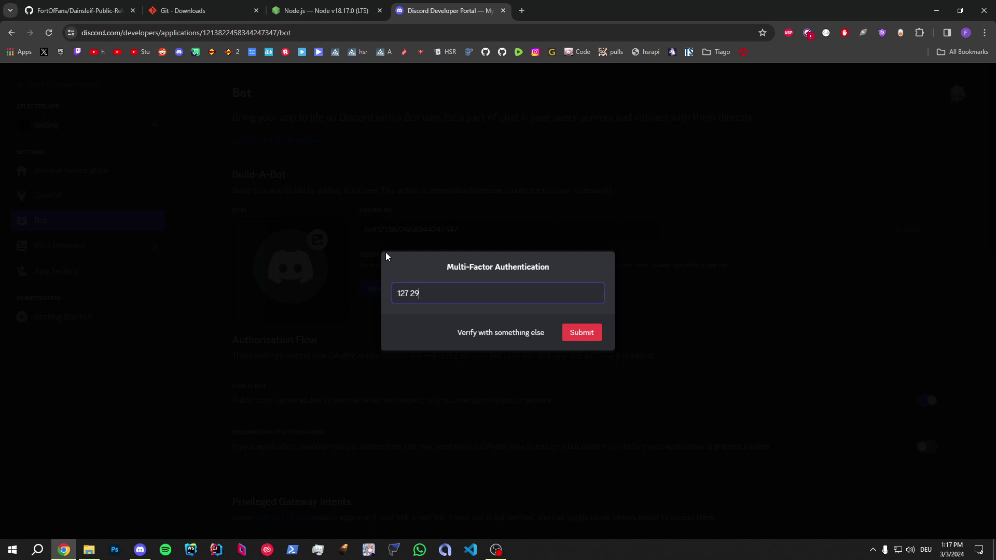
key("Return")
key("ctrl+a")
key("BackSpace")
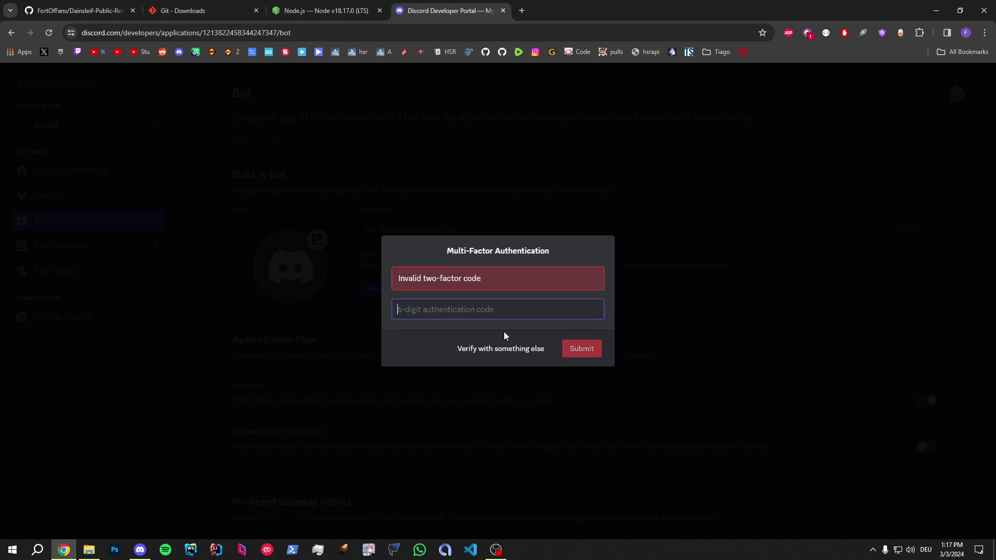
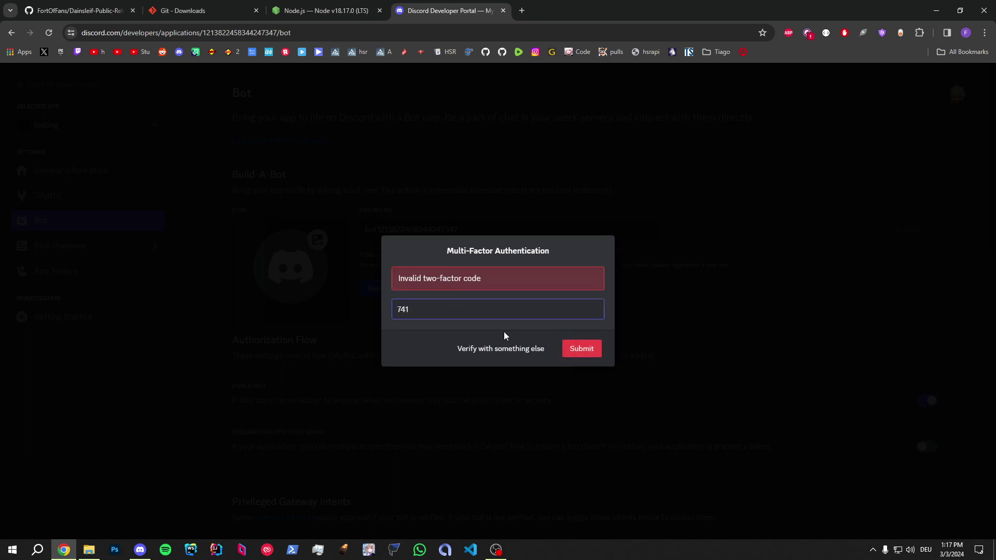
key("Return")
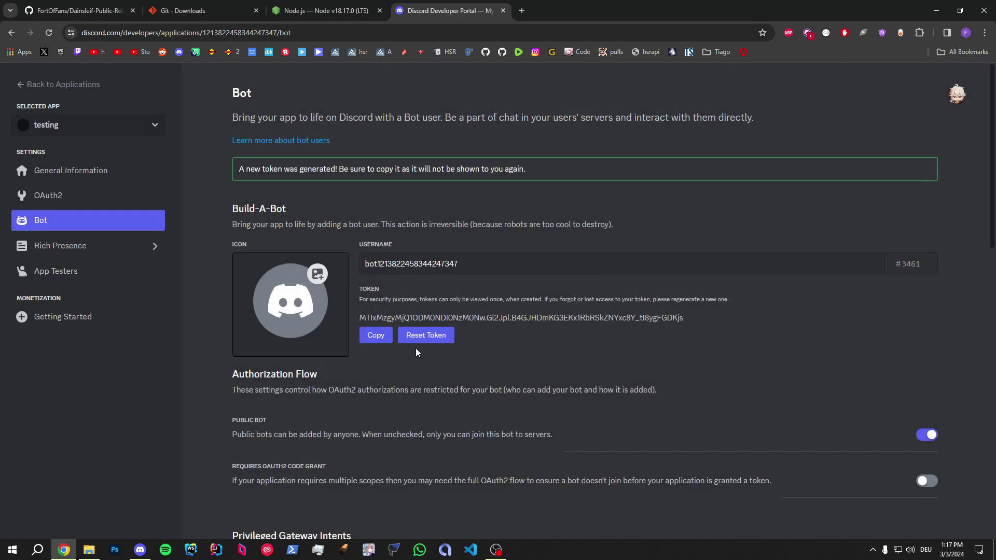
left_click(379, 335)
In OAuth2, generate an invite URL with bot scope and Administrator permission, and copy it.
middle_click(82, 195)
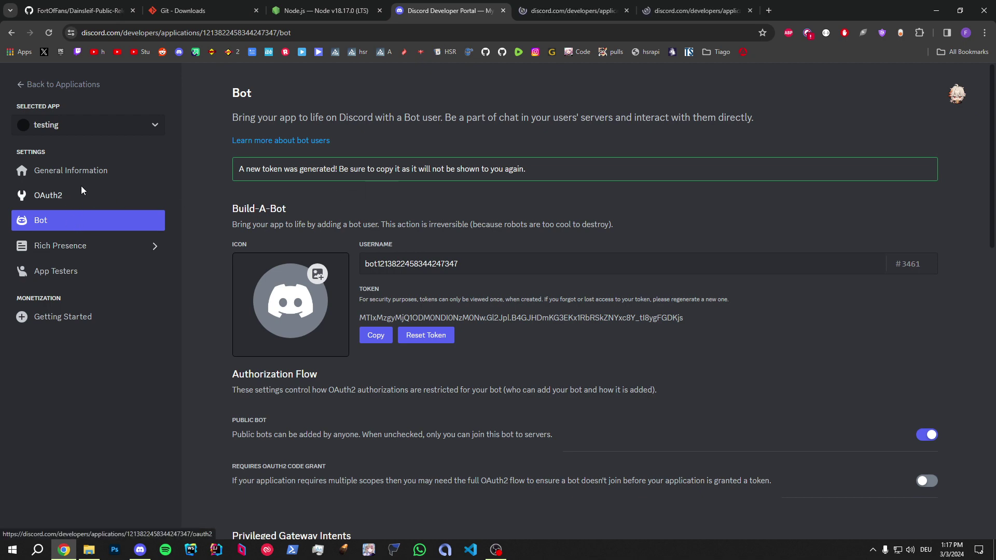
middle_click(82, 195)
left_click(690, 10)
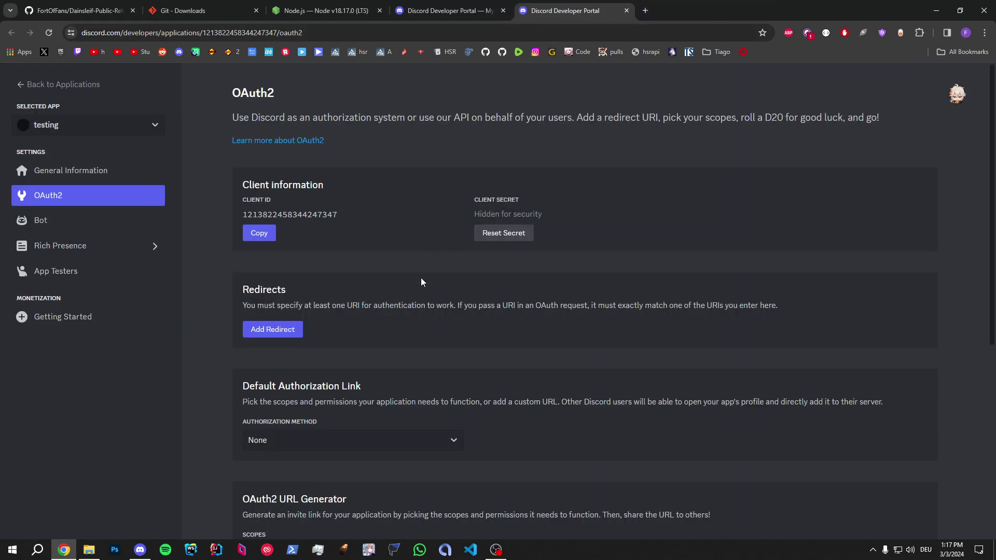
scroll(415, 282, "down", 6)
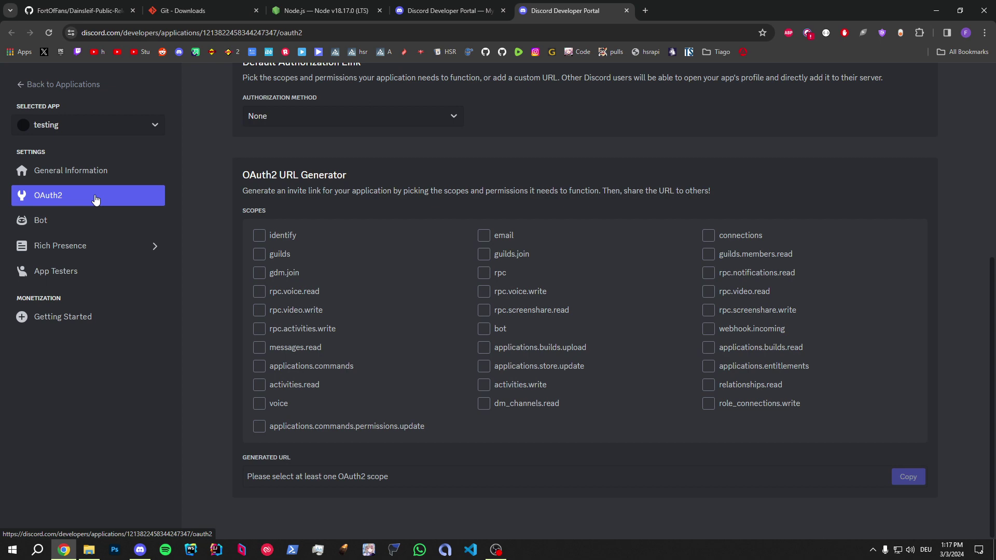
left_click(484, 328)
scroll(374, 300, "down", 8)
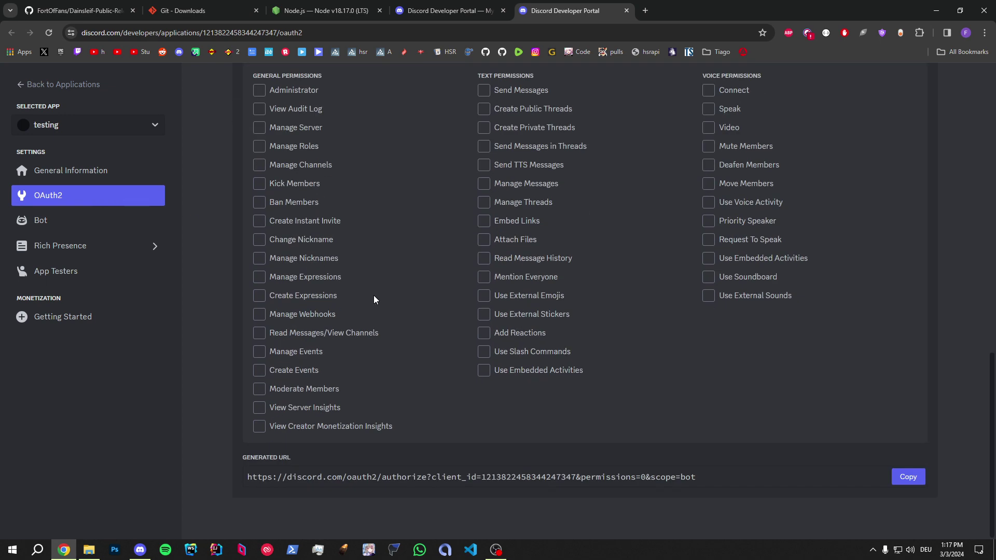
scroll(297, 165, "up", 2)
scroll(393, 304, "up", 2)
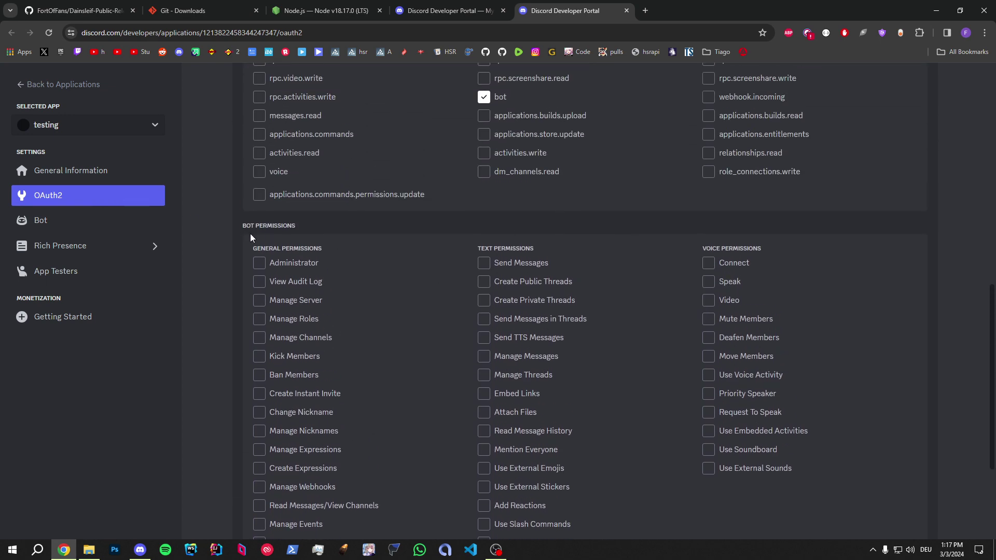
left_click(259, 263)
scroll(446, 358, "down", 4)
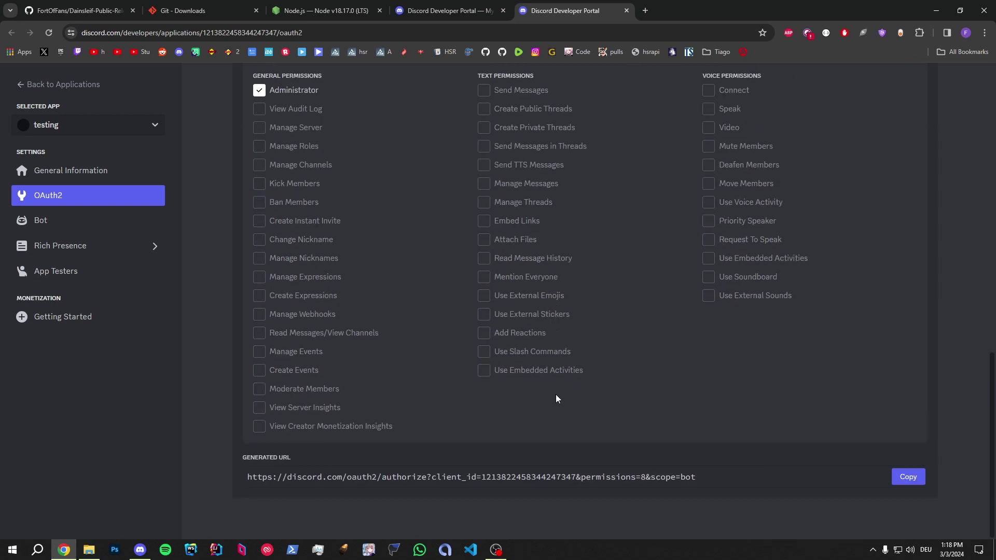
left_click(904, 483)
Post the copied bot invite URL as a message in the -dain-bot channel.
left_click(124, 503)
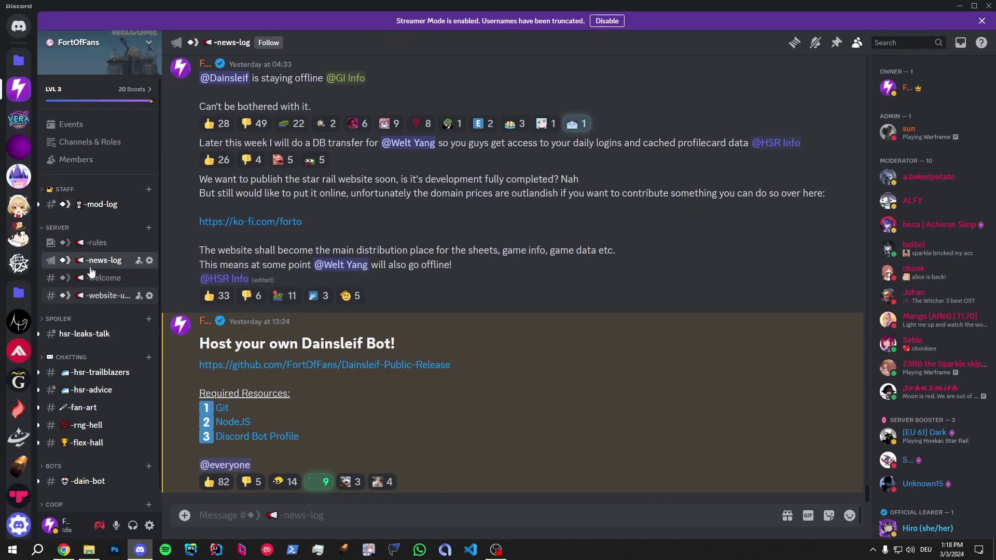
left_click(84, 481)
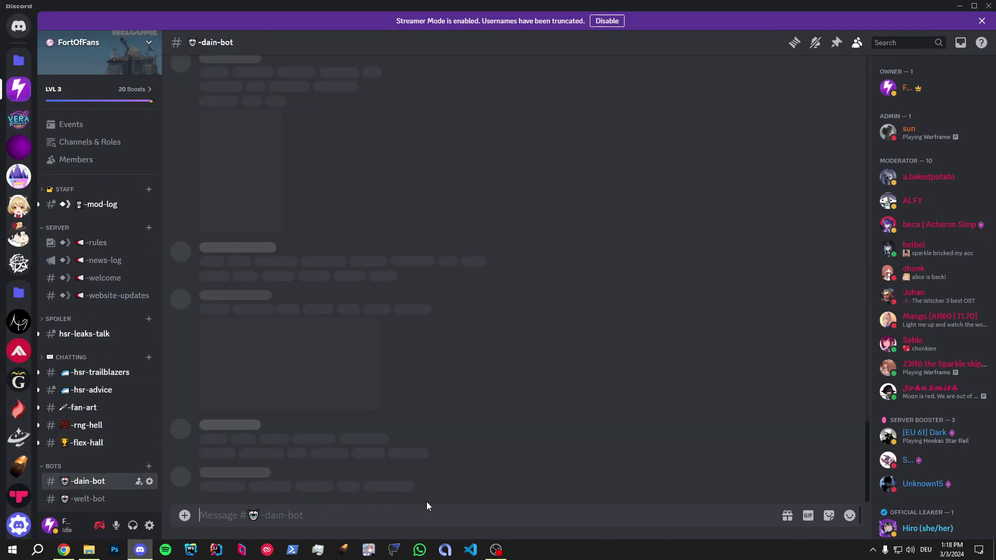
key("ctrl+v")
key("Return")
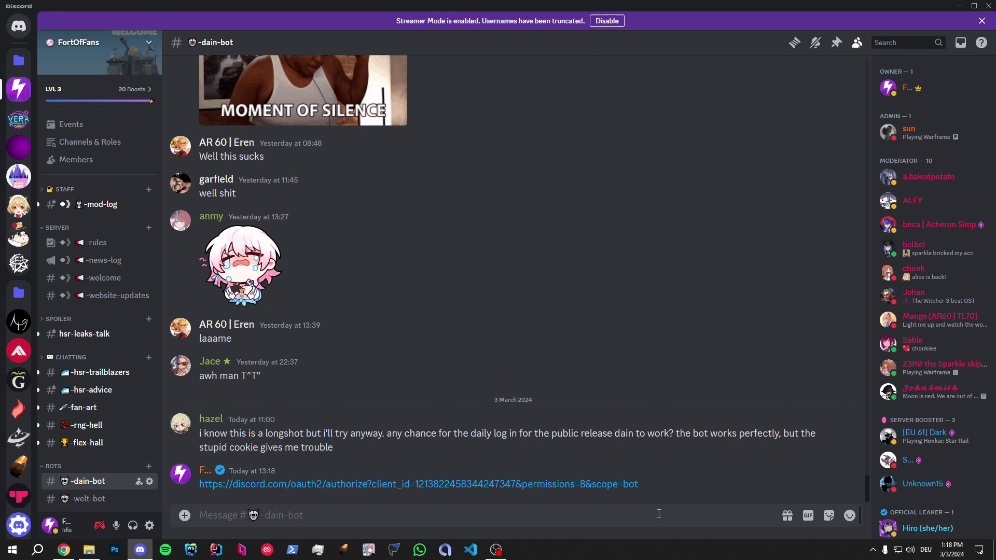
Authorise the testing bot for FortOfFans, entering the authentication code and passing the captcha.
left_click(601, 488)
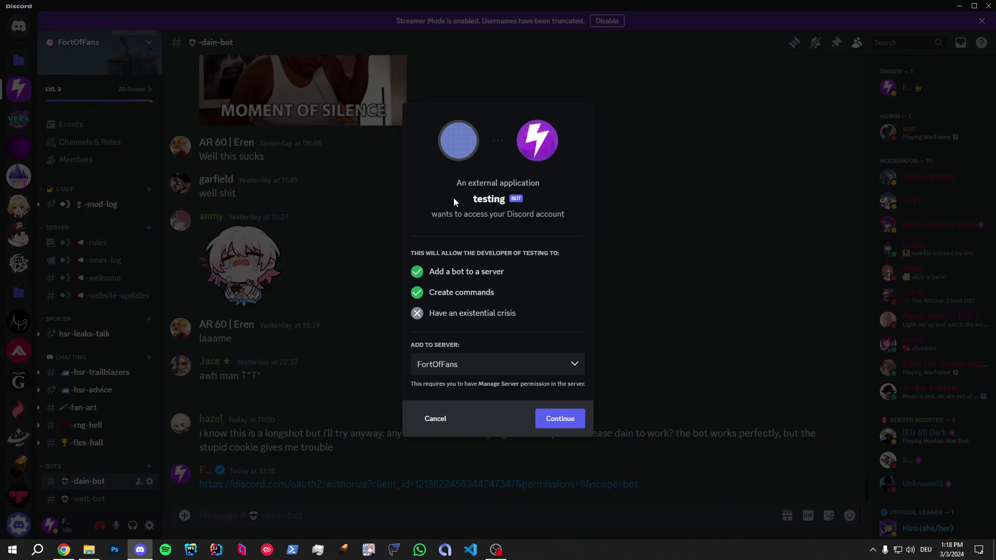
left_click(497, 370)
left_click(599, 363)
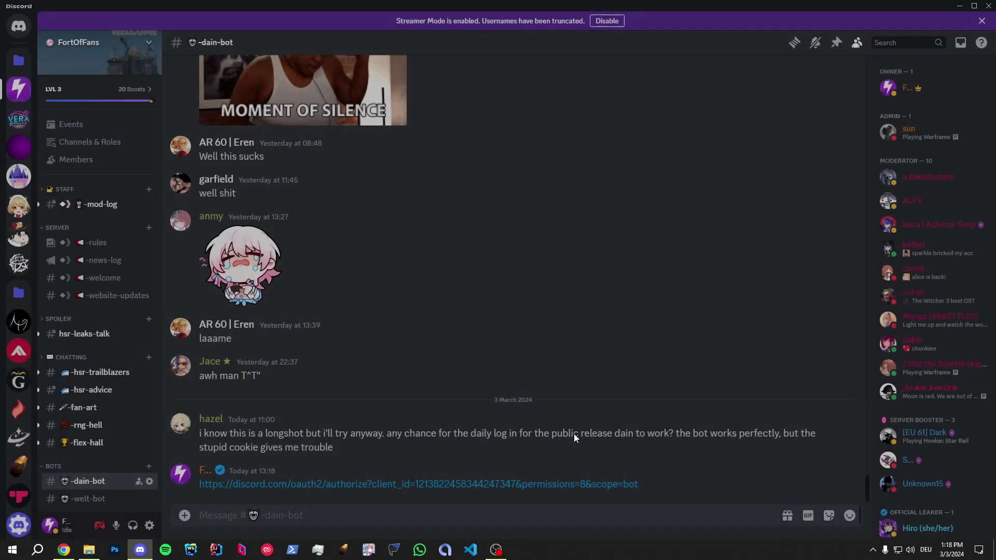
left_click(457, 485)
left_click(561, 416)
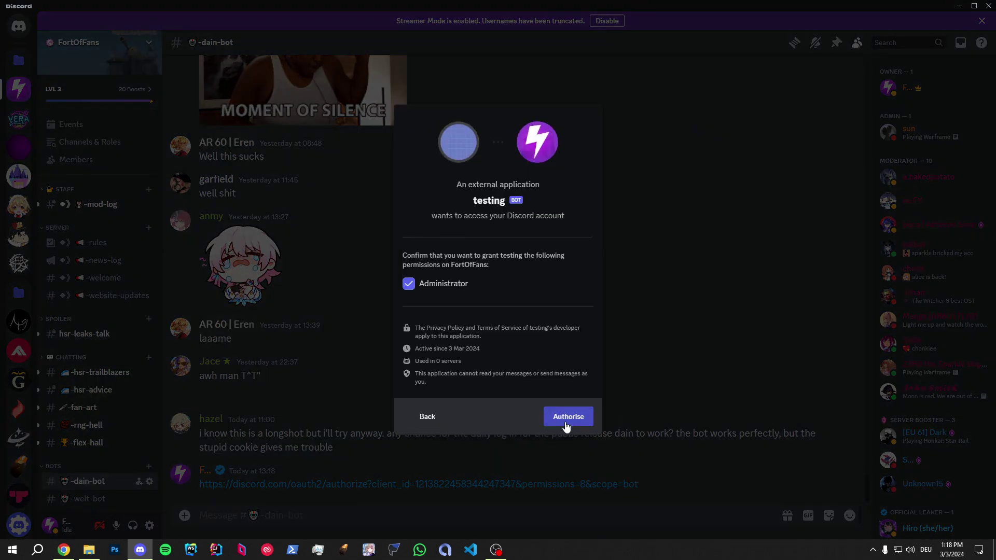
left_click(564, 418)
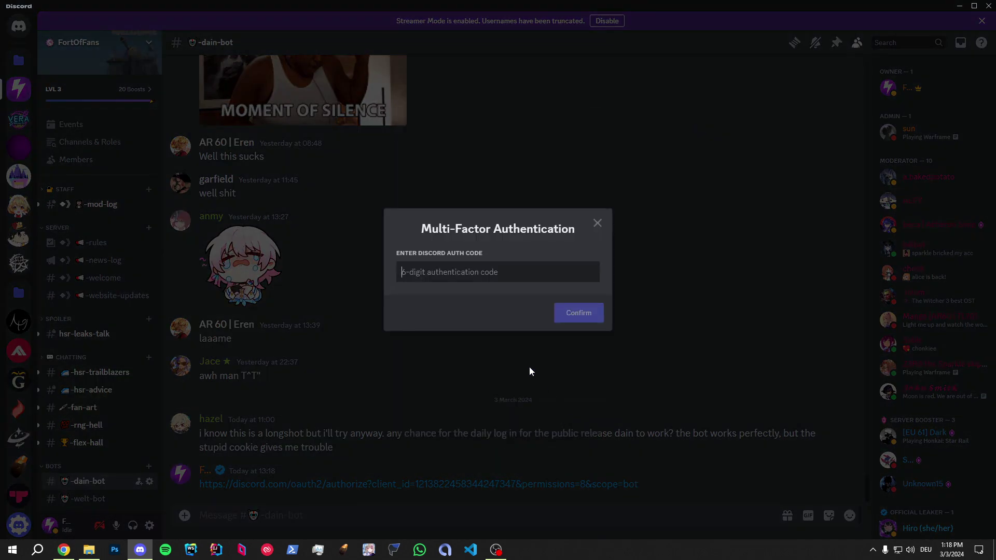
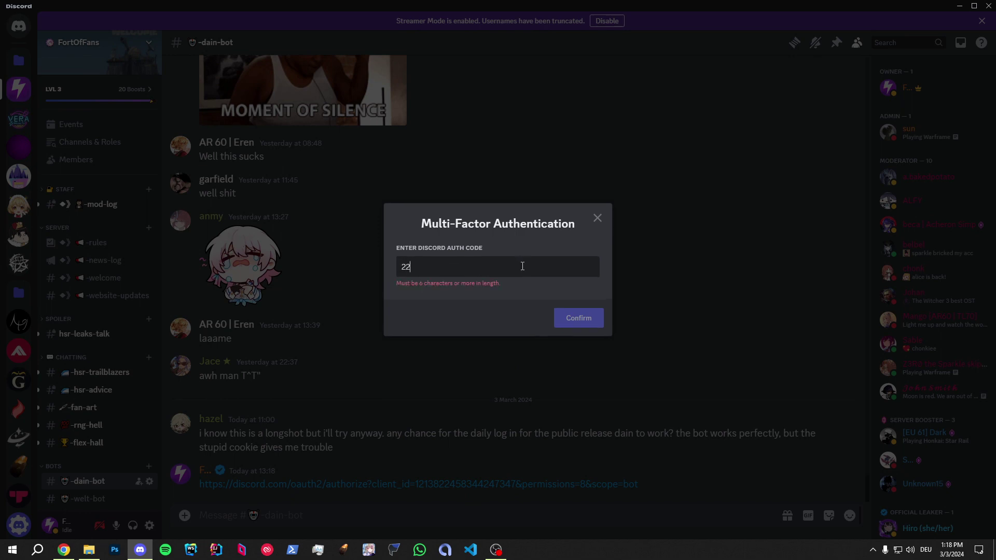
left_click(570, 313)
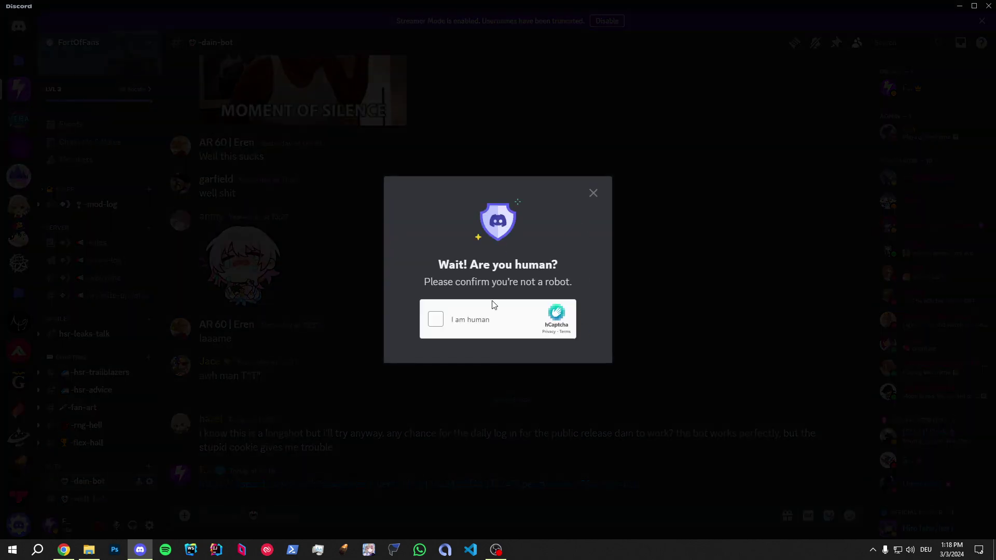
left_click(466, 314)
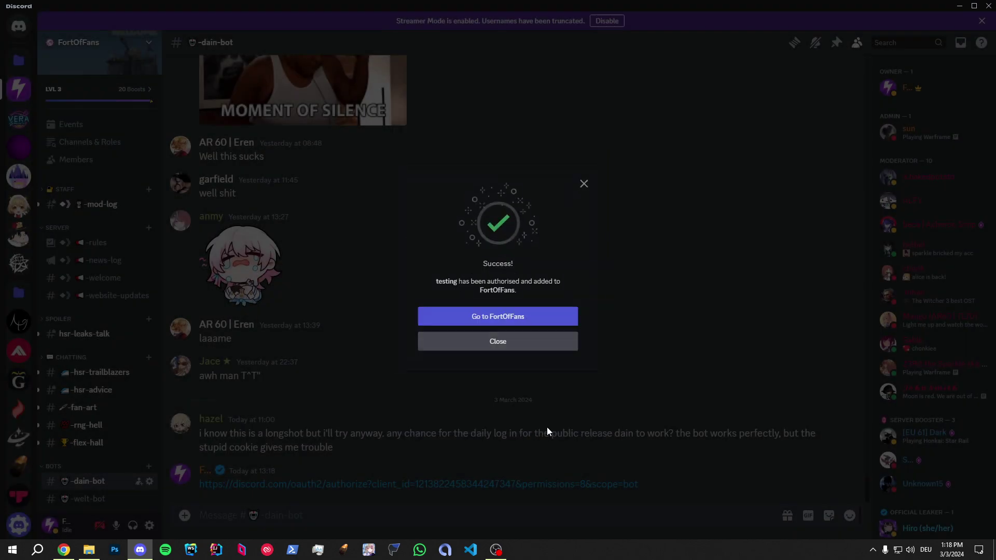
left_click(588, 182)
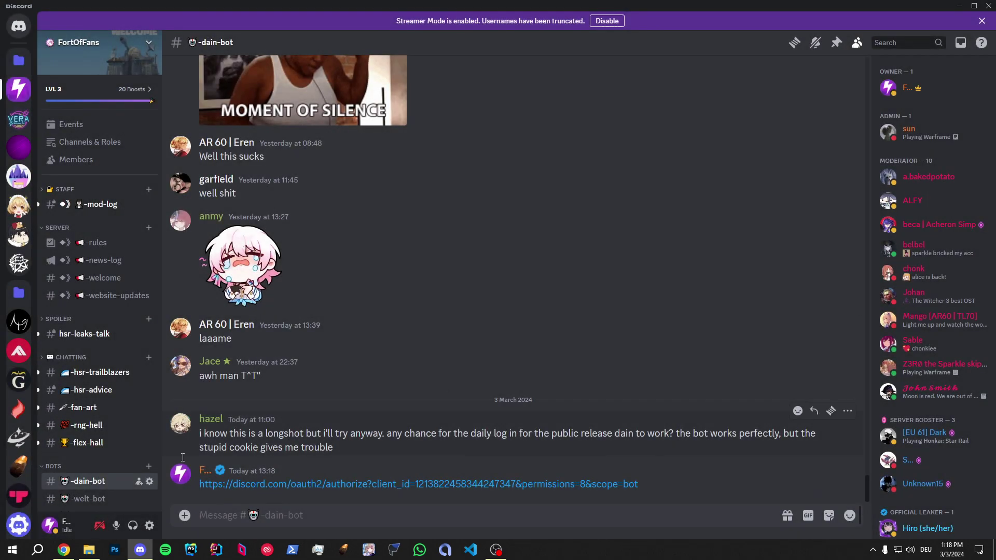
Upload dain-s-1.png as the testing bot's icon on the Bot page and save the change.
left_click(64, 550)
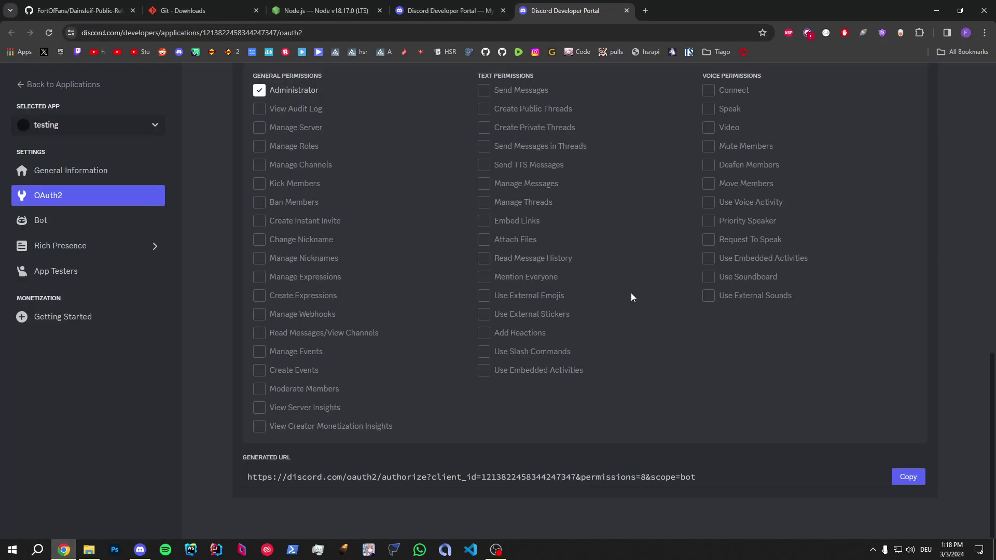
scroll(631, 297, "up", 10)
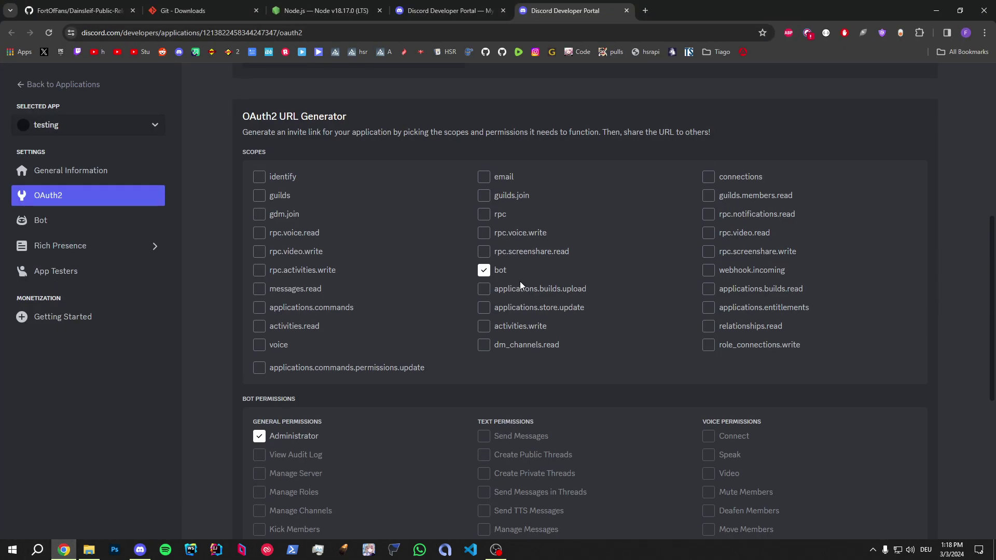
left_click(51, 220)
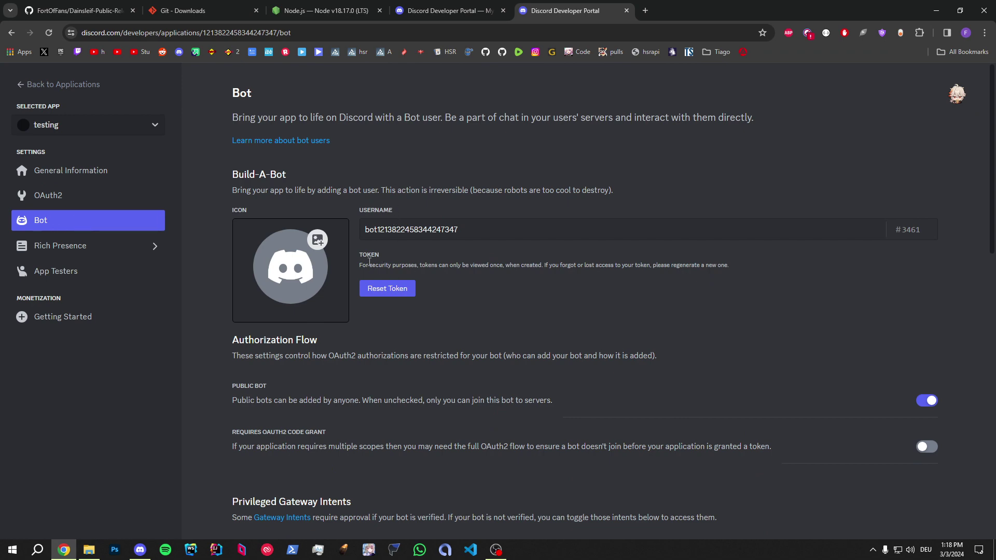
left_click(289, 267)
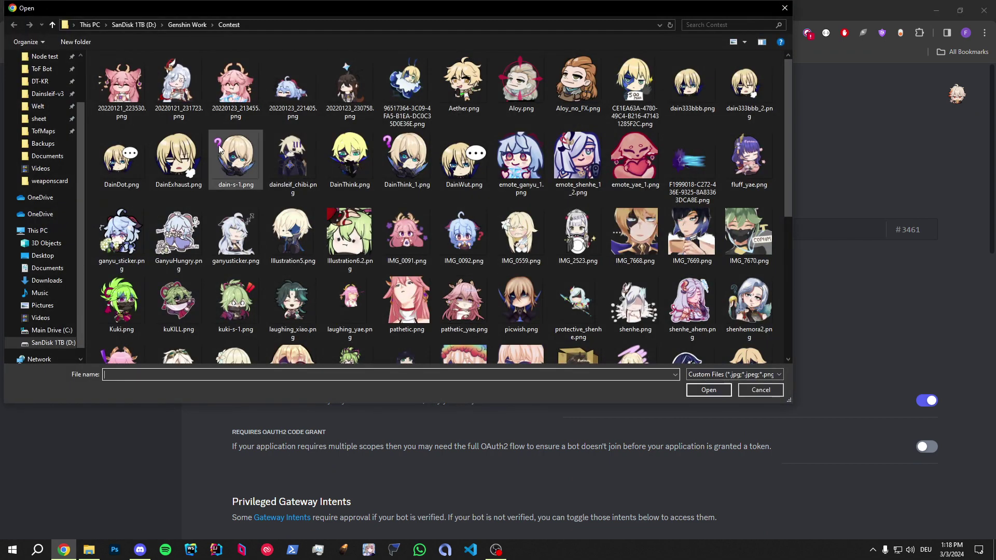
double_click(242, 161)
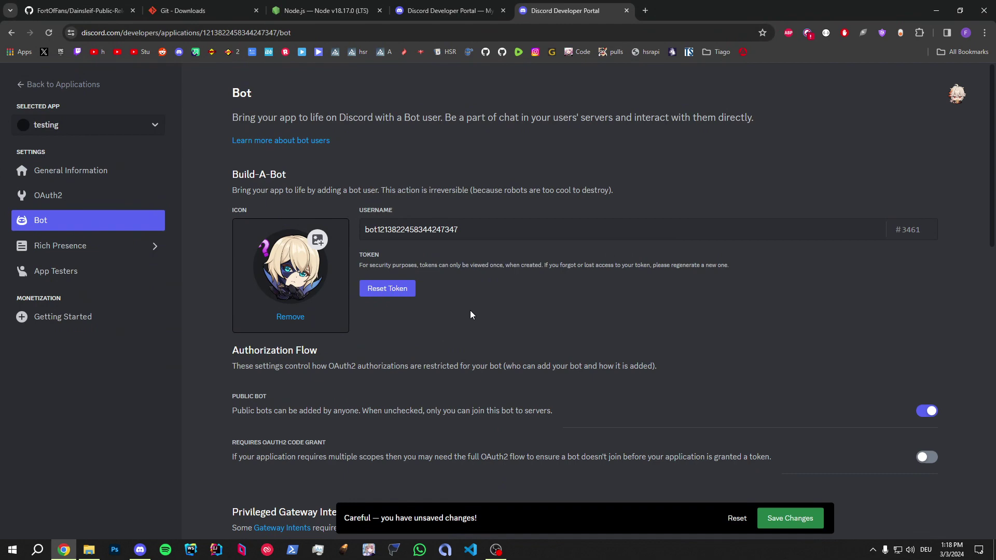
left_click(790, 514)
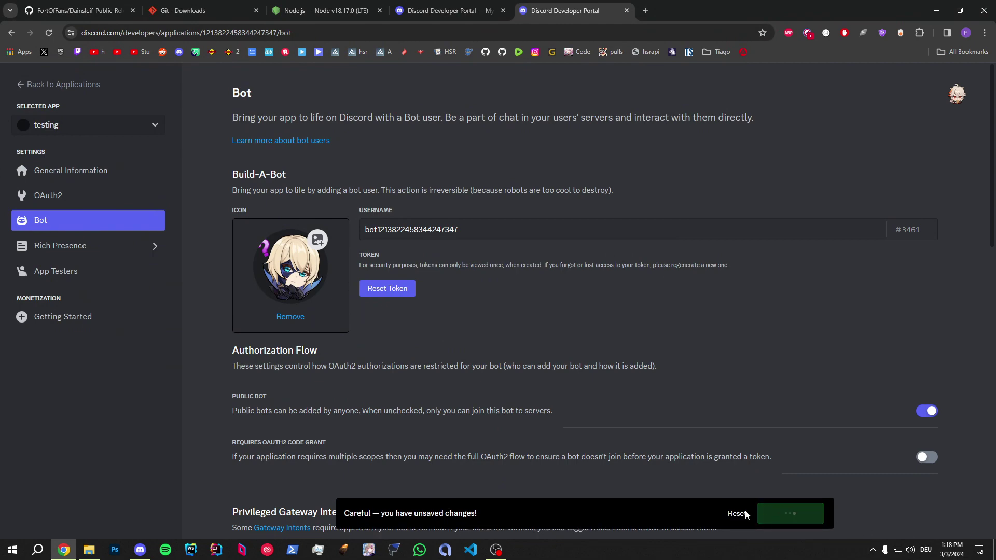
Browse the FortOfFans Members list across pages with a larger page size, then return to #-dain-bot.
left_click(141, 549)
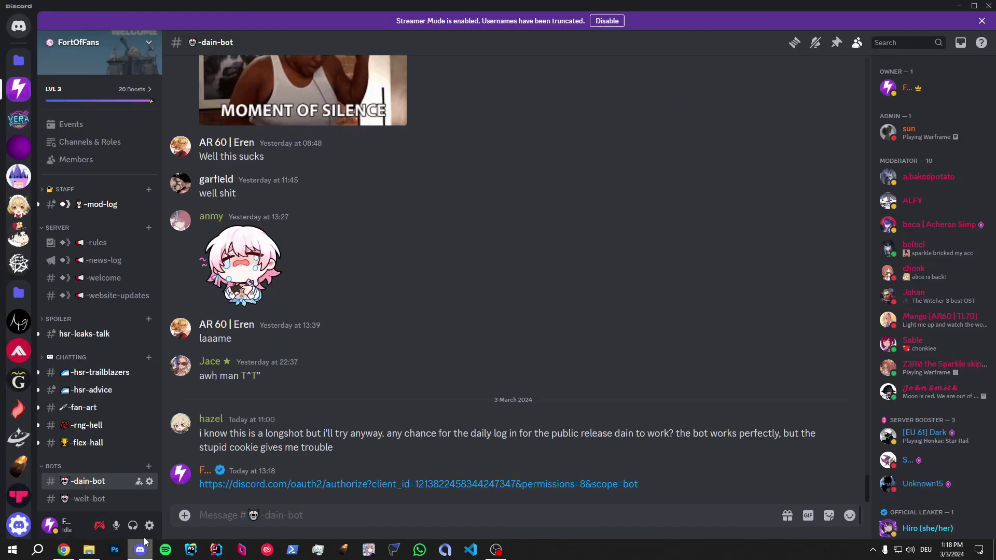
left_click(84, 161)
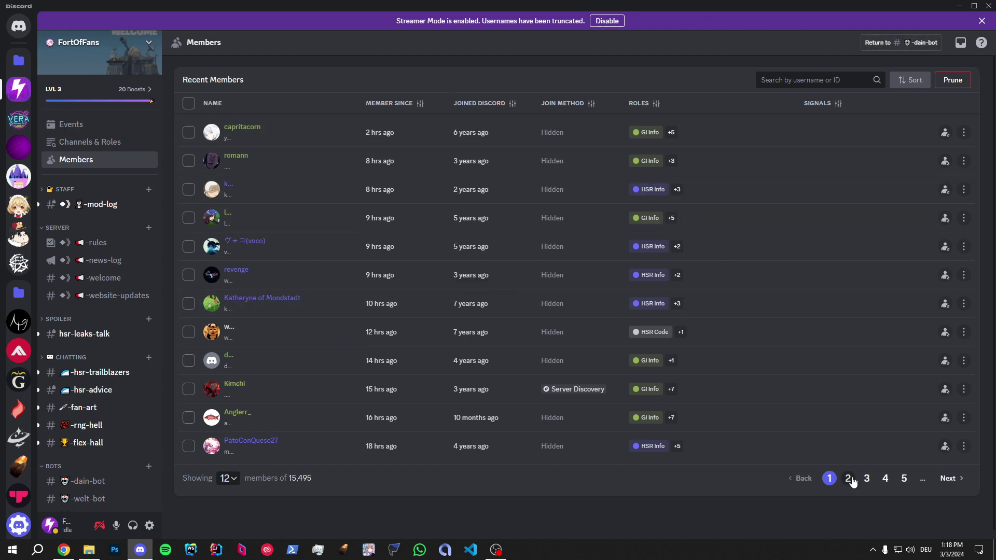
left_click(851, 480)
left_click(829, 478)
left_click(214, 477)
left_click(230, 466)
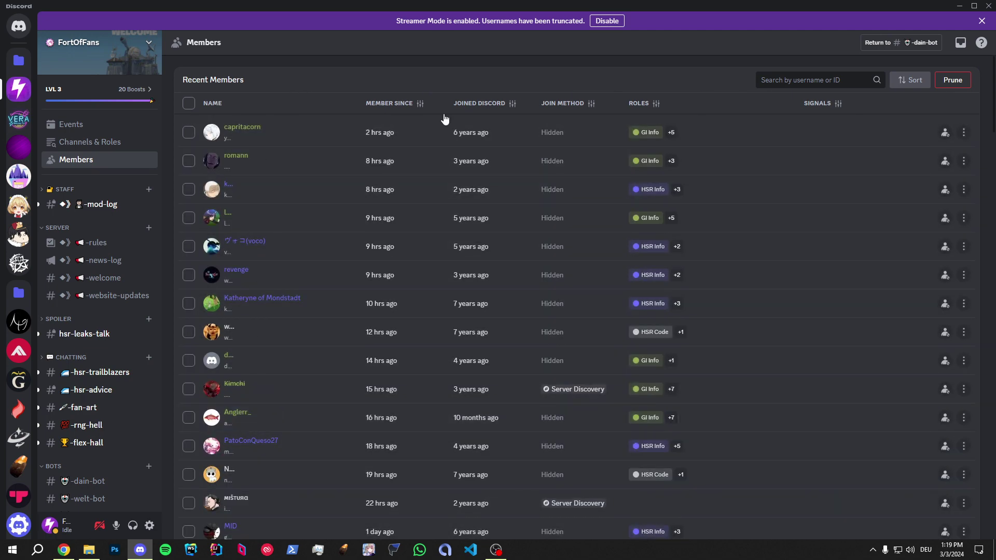
scroll(511, 260, "down", 2)
scroll(507, 287, "up", 2)
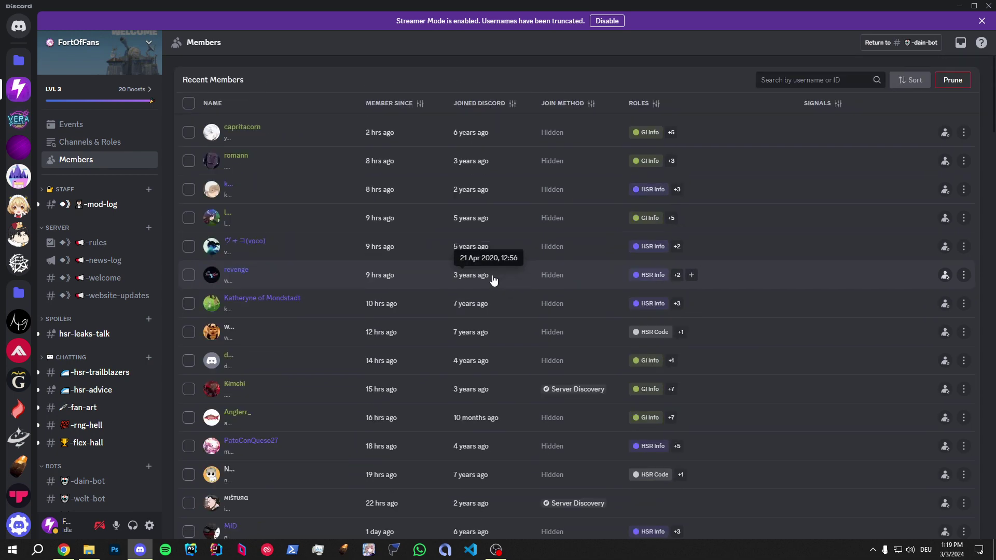
left_click(100, 488)
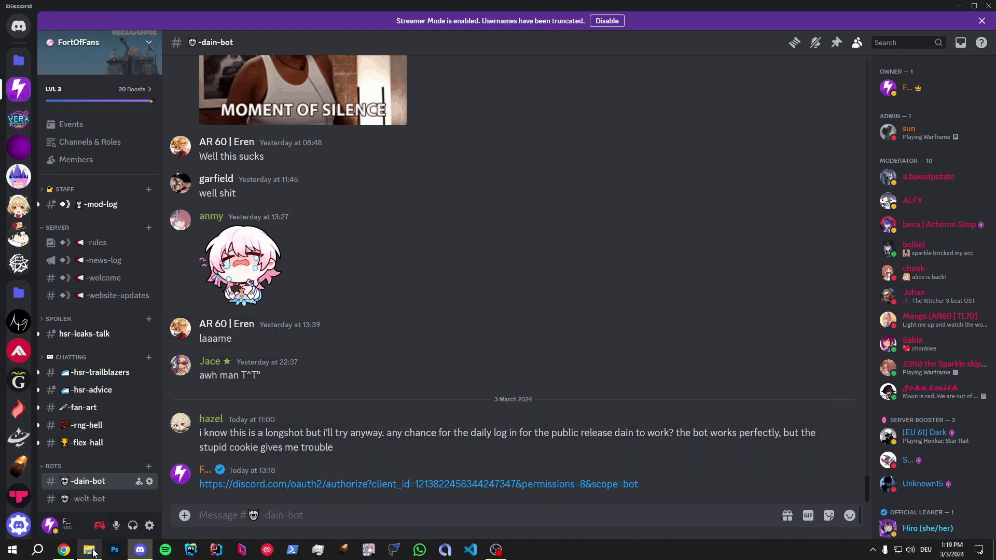
Glance over the Git and Node.js download tabs, then bring up File Explorer on test2.
left_click(64, 551)
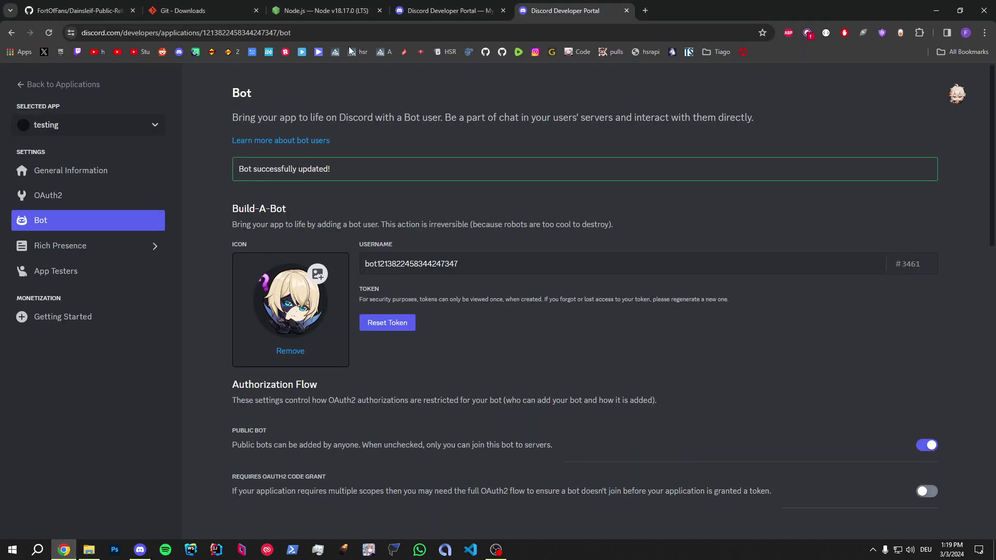
left_click(213, 6)
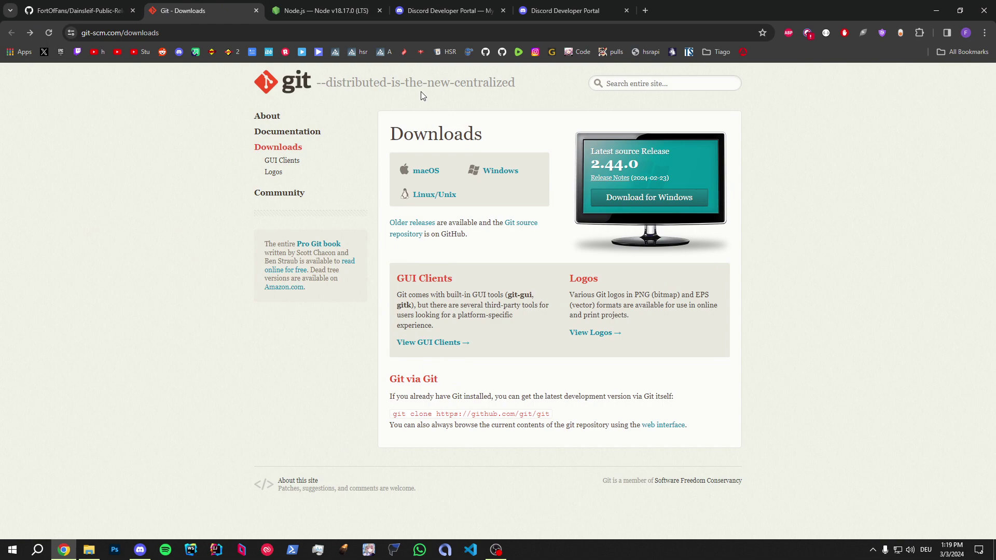
left_click(327, 9)
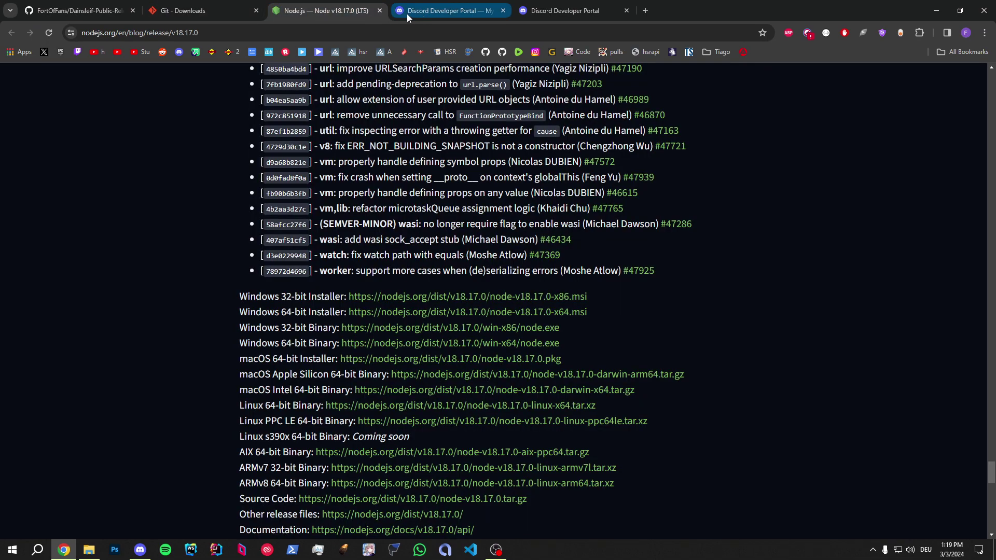
left_click(89, 550)
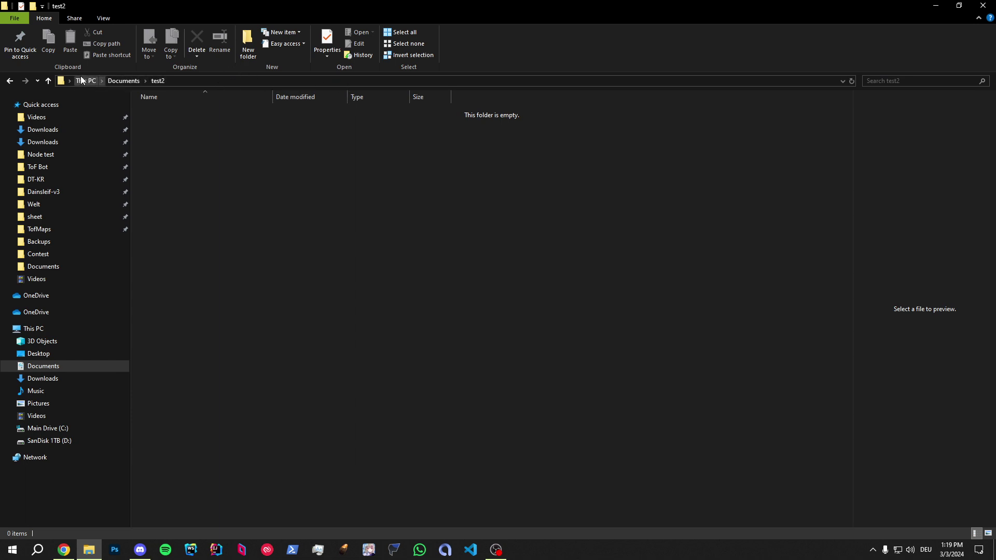
Open a Command Prompt in the test2 folder via cmd in the address bar.
left_click(199, 80)
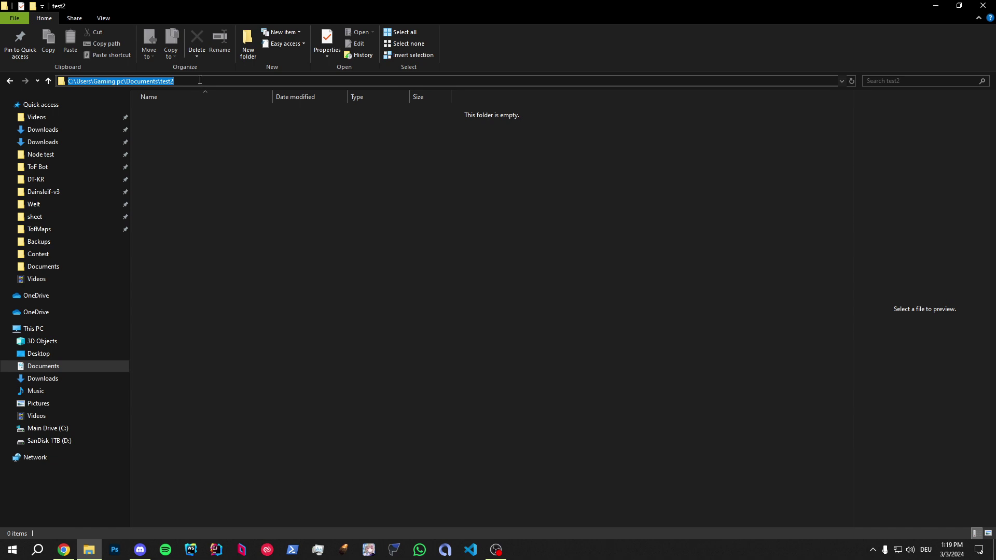
type("cmd")
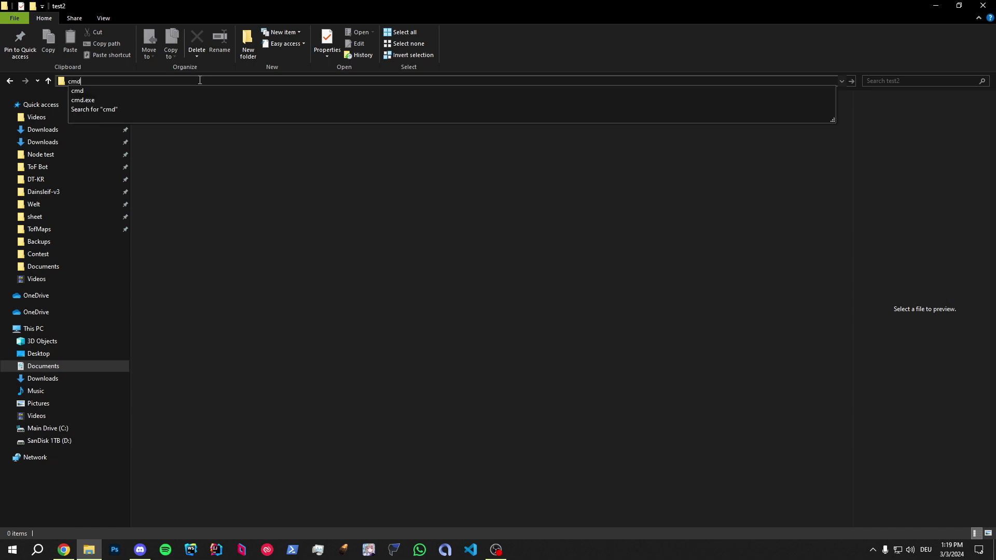
key("Return")
Run git clone with the Dainsleif-Public-Release link copied from Discord's -news-log channel.
type("git")
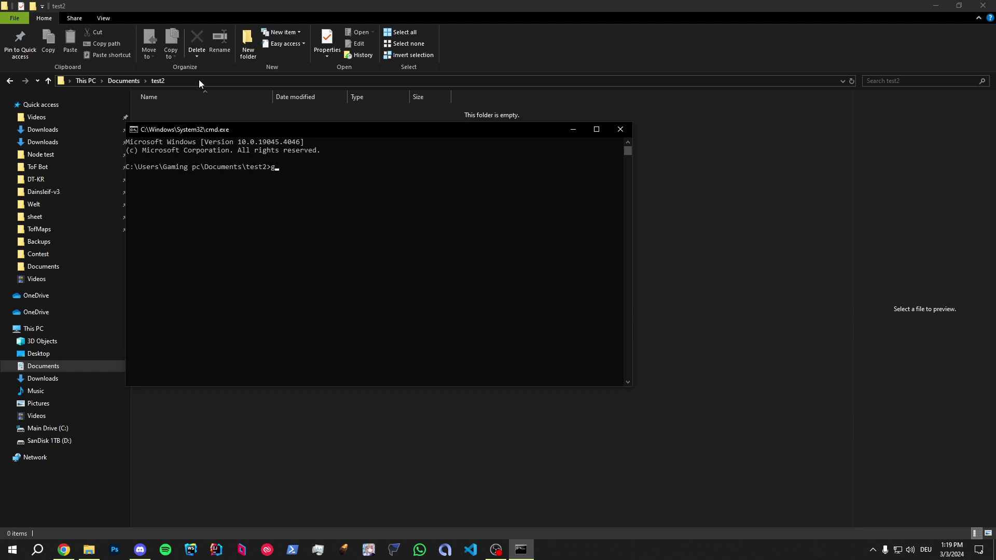
type(" clone")
left_click(71, 4)
key("alt+Tab")
key("alt+Tab")
key("alt+Tab")
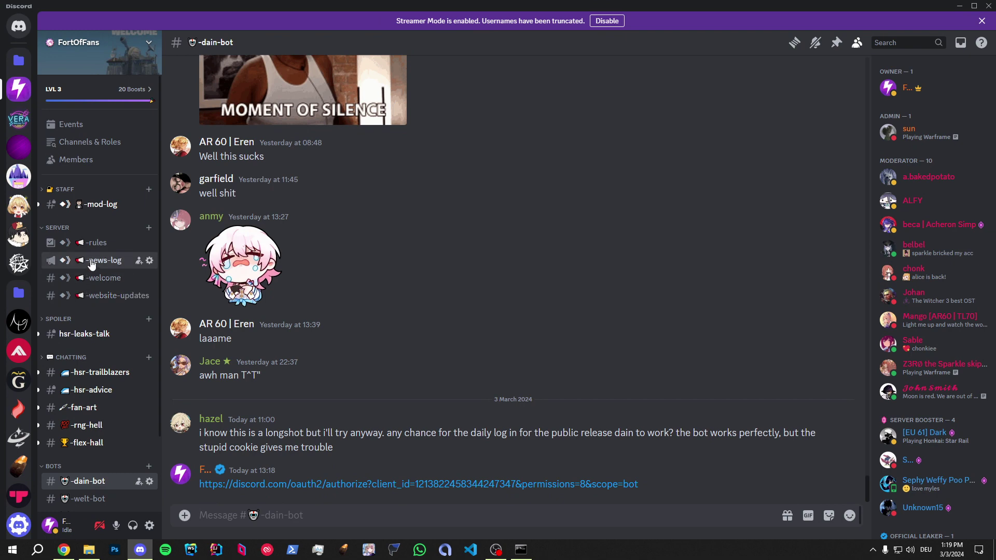
left_click(88, 262)
left_click_drag(479, 371, 189, 357)
key("ctrl+c")
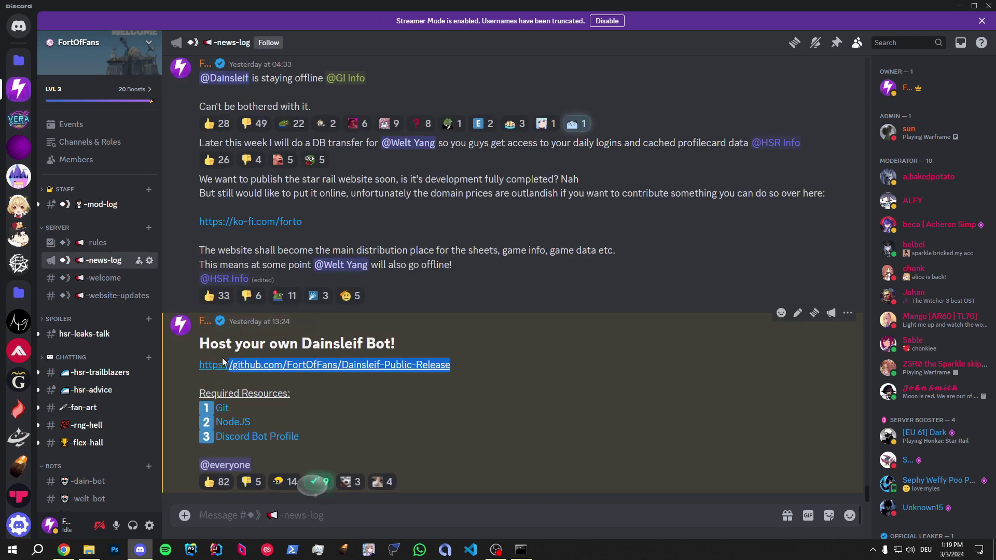
key("alt+Tab")
key("alt+Tab")
key("Tab")
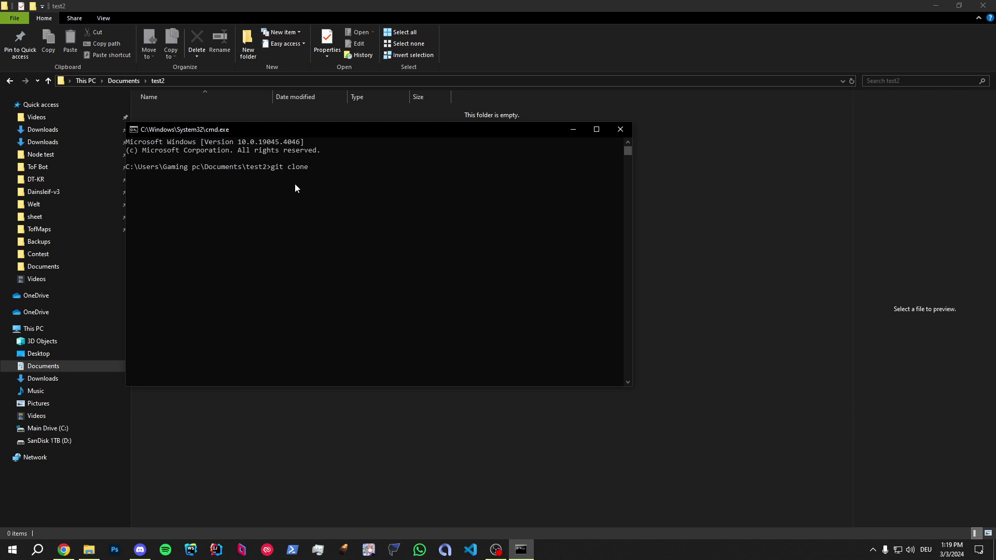
key("ctrl+v")
key("Return")
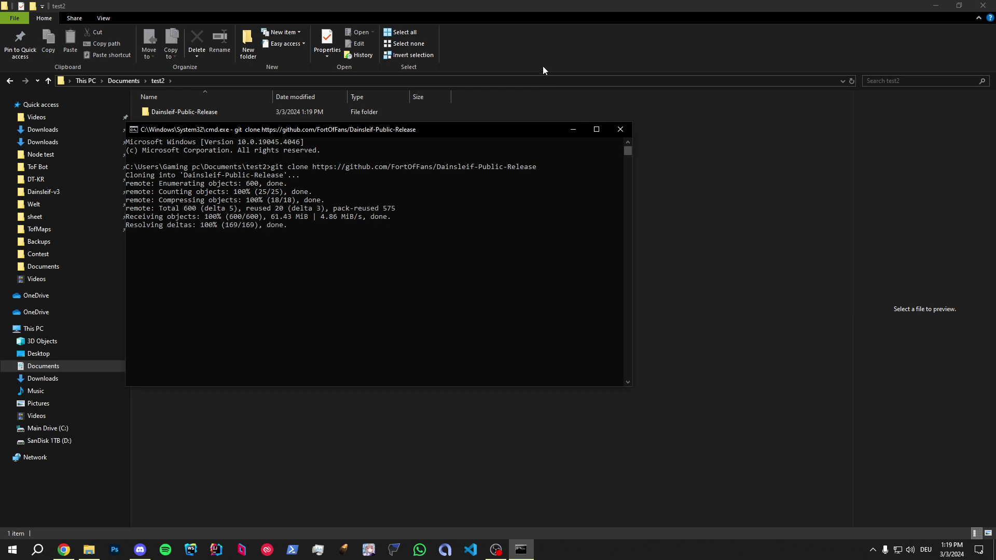
Open the cloned Dainsleif-Public-Release folder as a WebStorm project, then bring the clone output back.
left_click(573, 130)
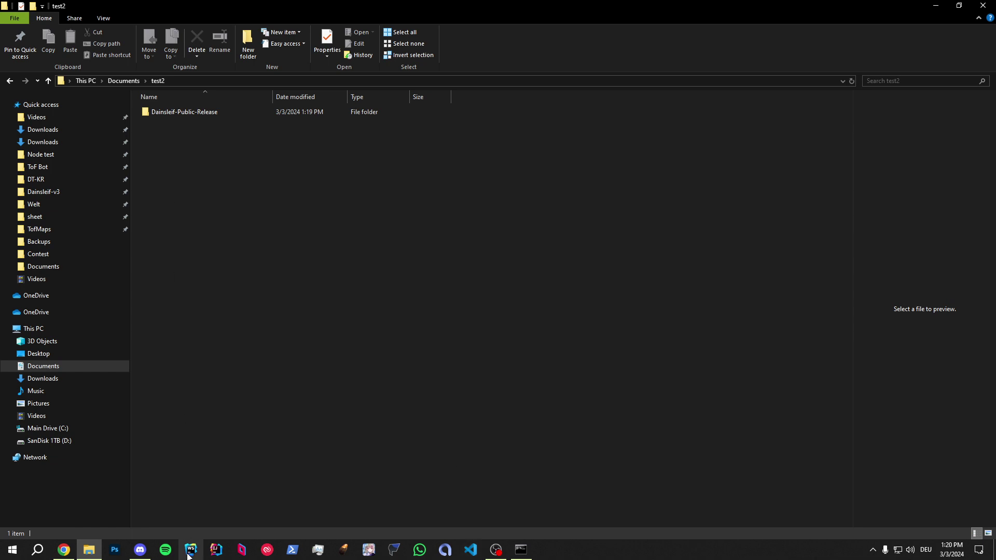
right_click(187, 112)
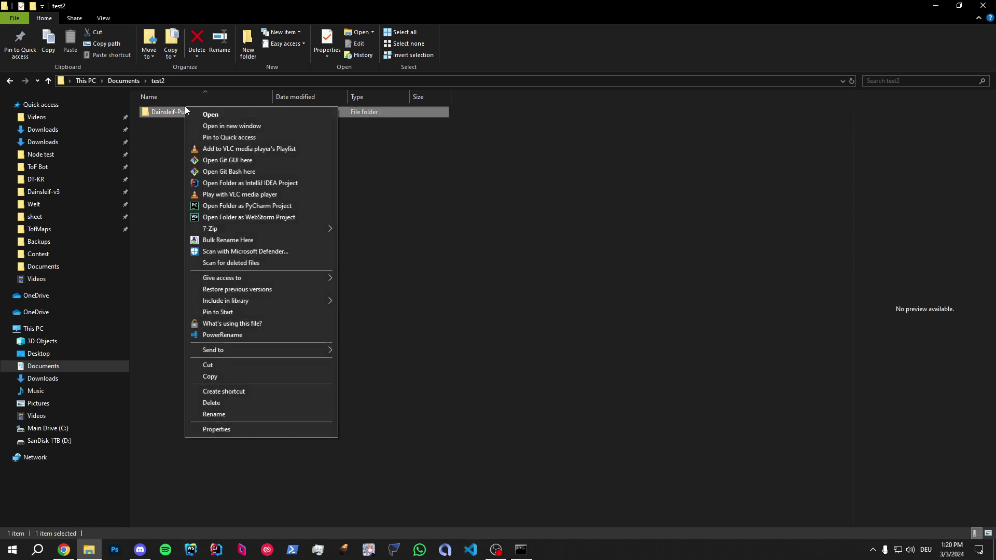
left_click(235, 218)
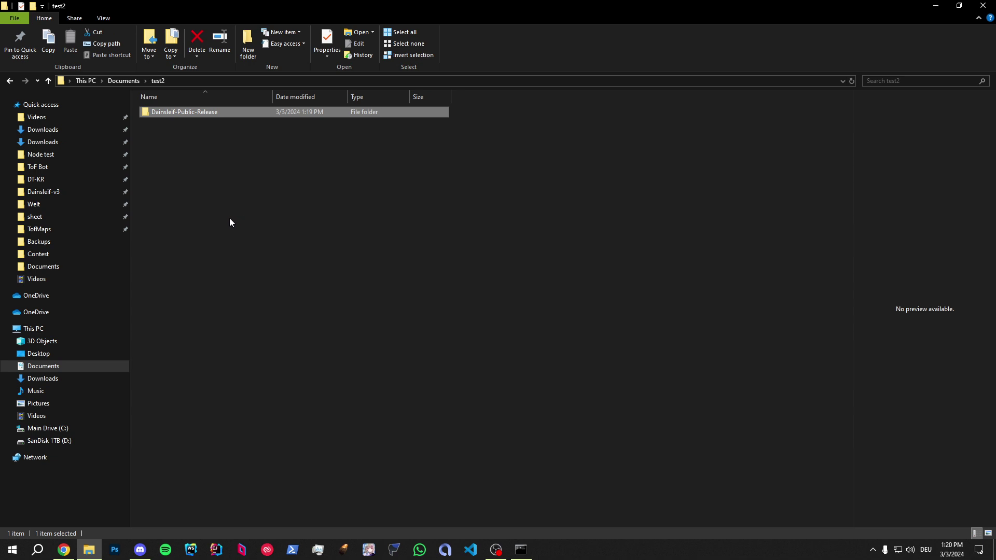
left_click(530, 551)
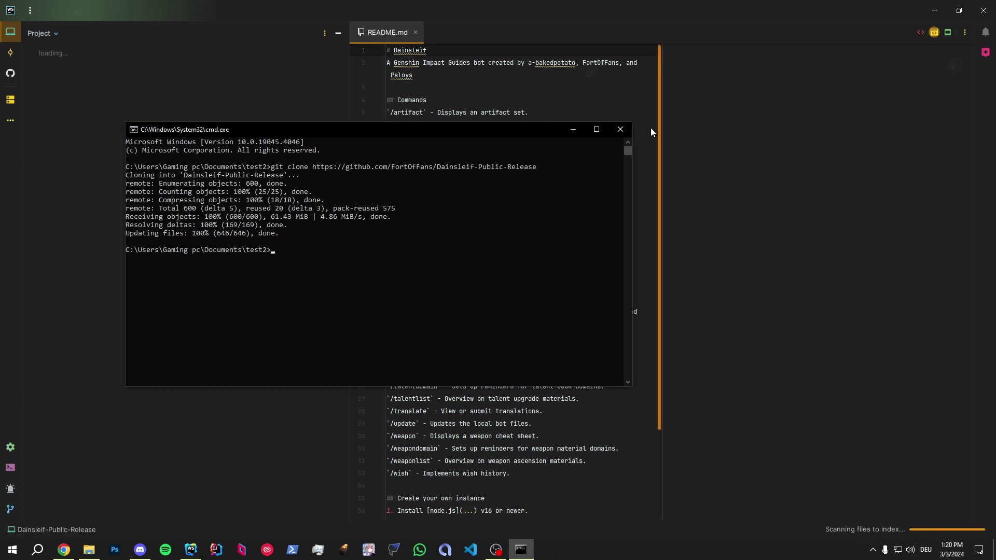
Check the WebStorm project behind it, then close the cloning command prompt.
left_click(573, 134)
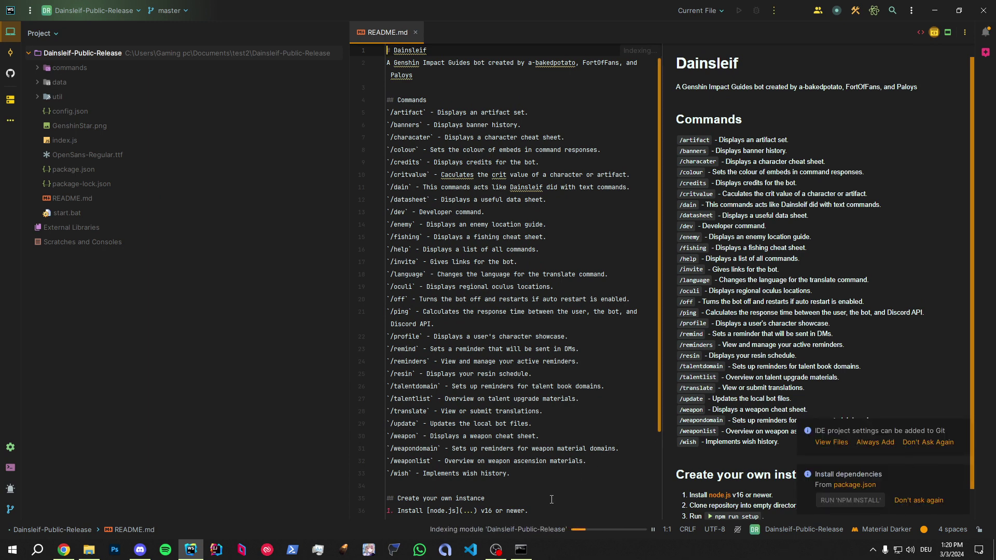
left_click(528, 551)
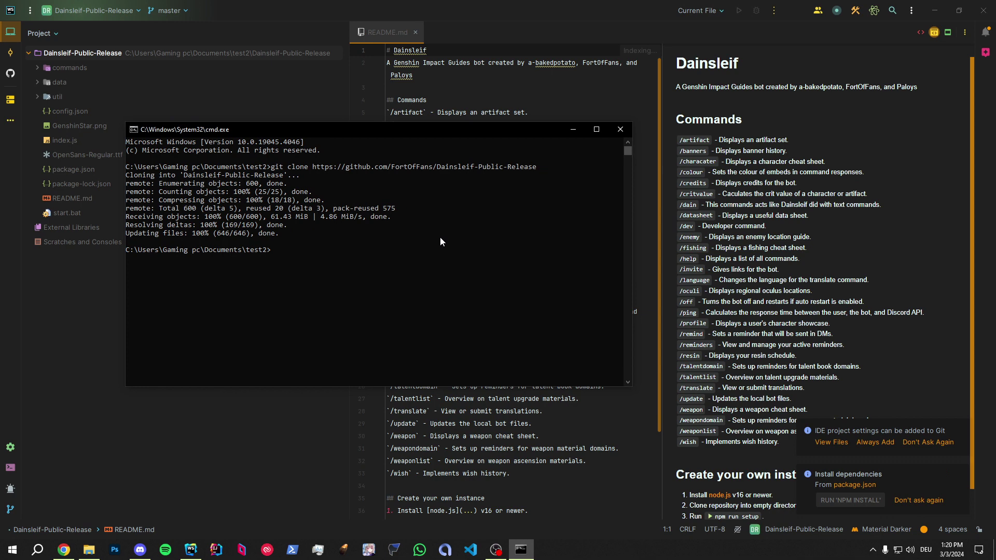
left_click(619, 130)
Open a command prompt inside the Dainsleif-Public-Release folder via 'cmd' in the address bar.
left_click(97, 552)
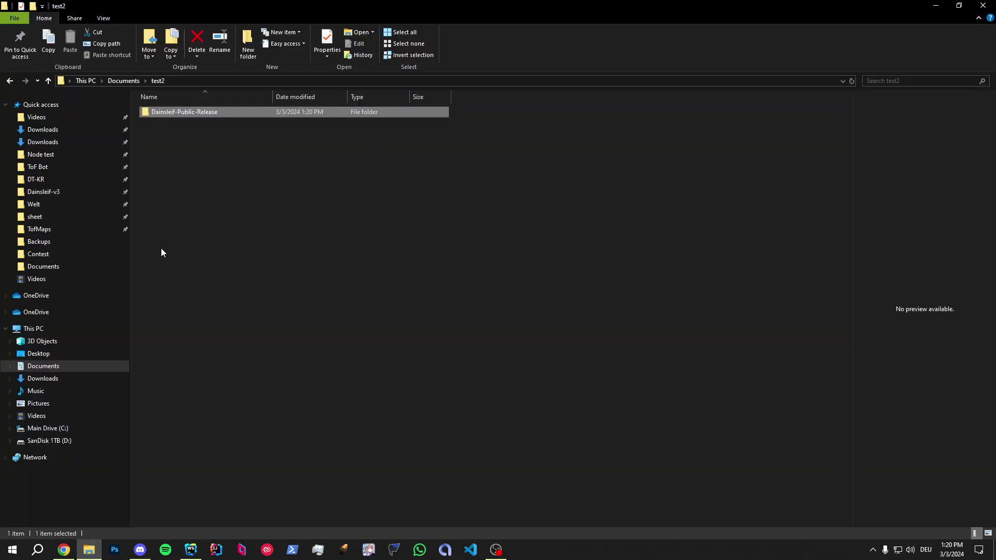
double_click(208, 112)
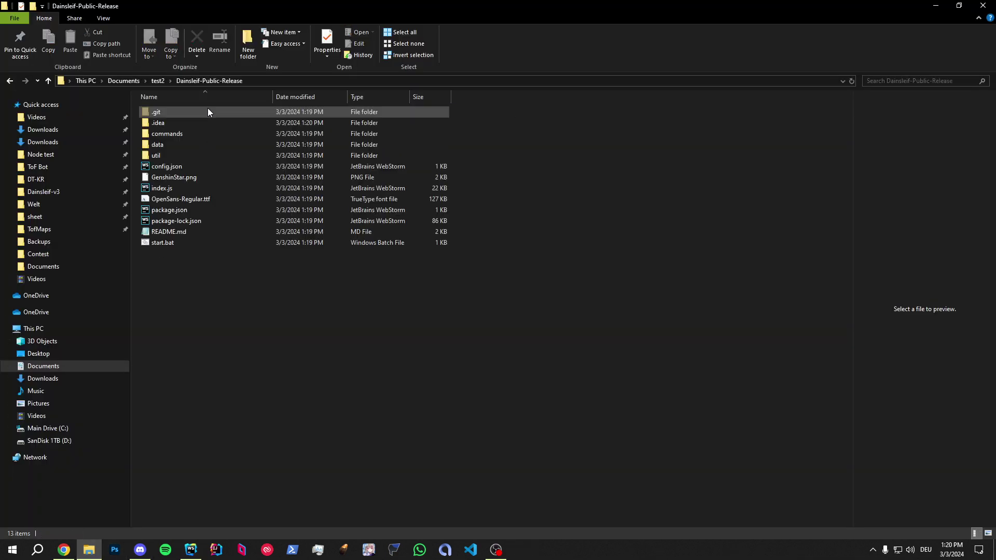
left_click(288, 81)
type("cmd")
key("Return")
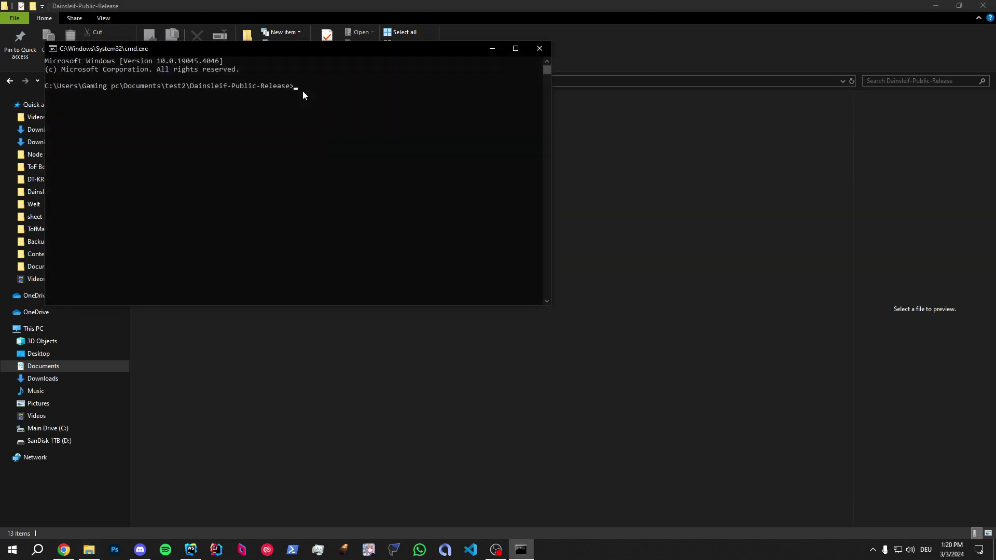
Enter 'npm install' in the prompt without running it, then return to WebStorm.
key("alt+Tab")
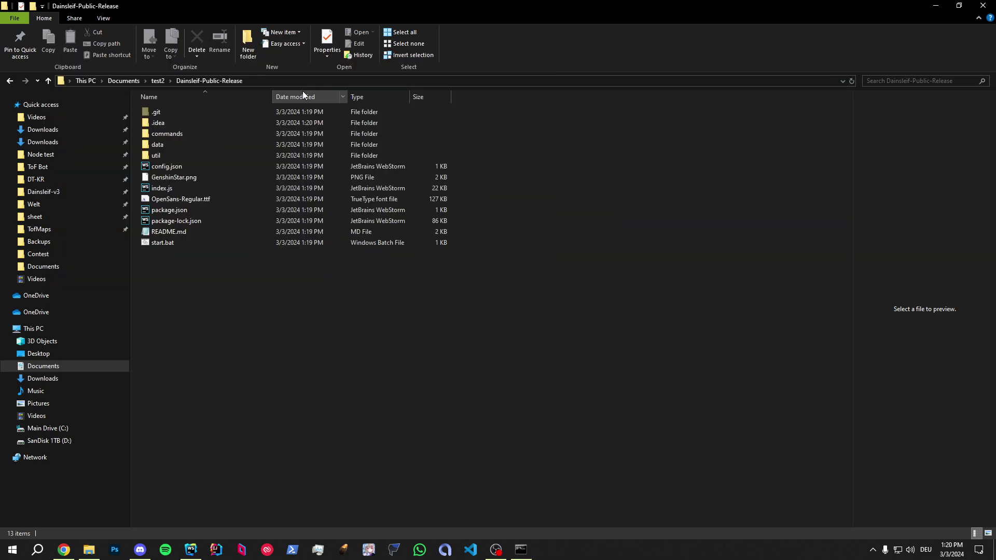
key("alt+Tab")
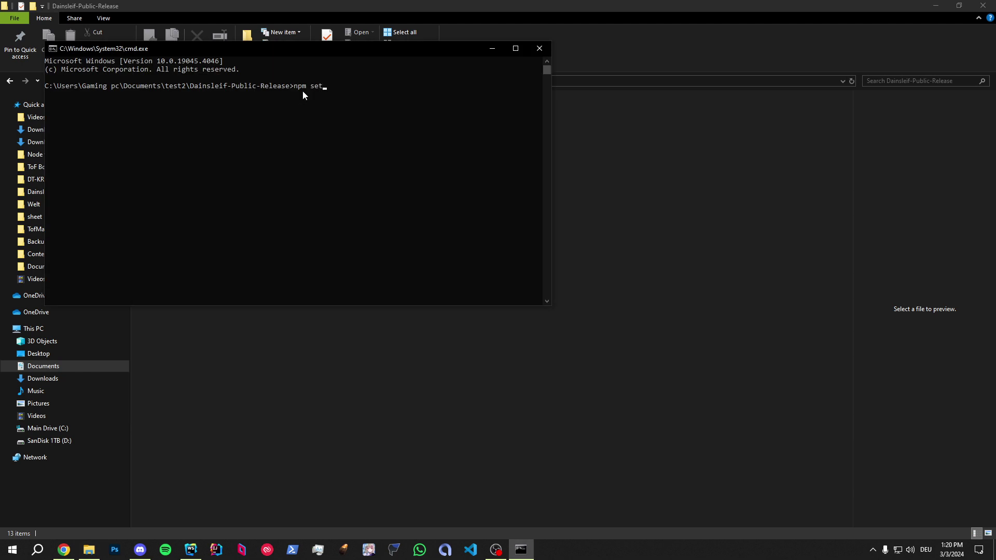
type("up run")
key("BackSpace")
key("BackSpace")
key("BackSpace")
key("BackSpace")
type("install")
key("alt+Tab")
key("alt+Tab")
key("Tab")
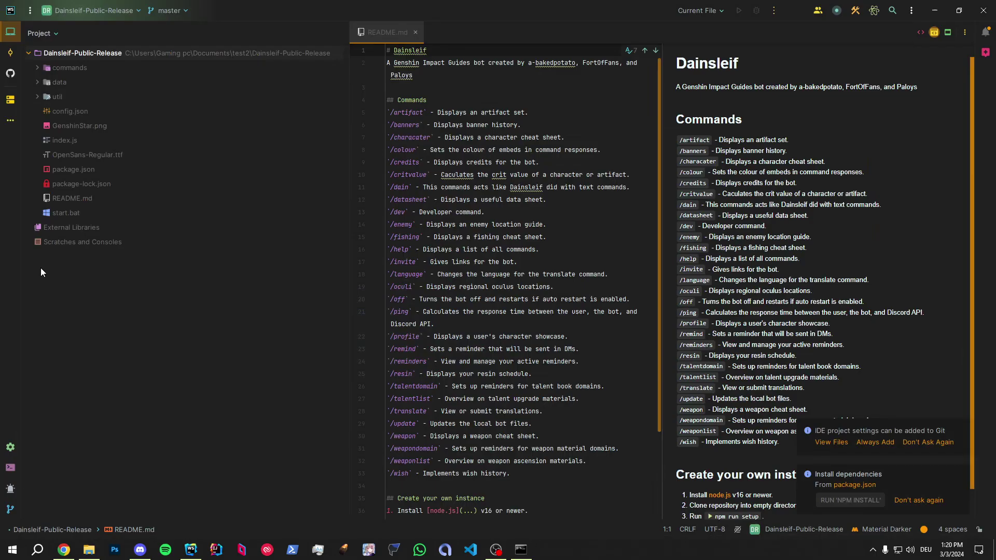
Open package.json, show README.md as preview only, and start RUN 'NPM INSTALL' from the notification.
double_click(70, 170)
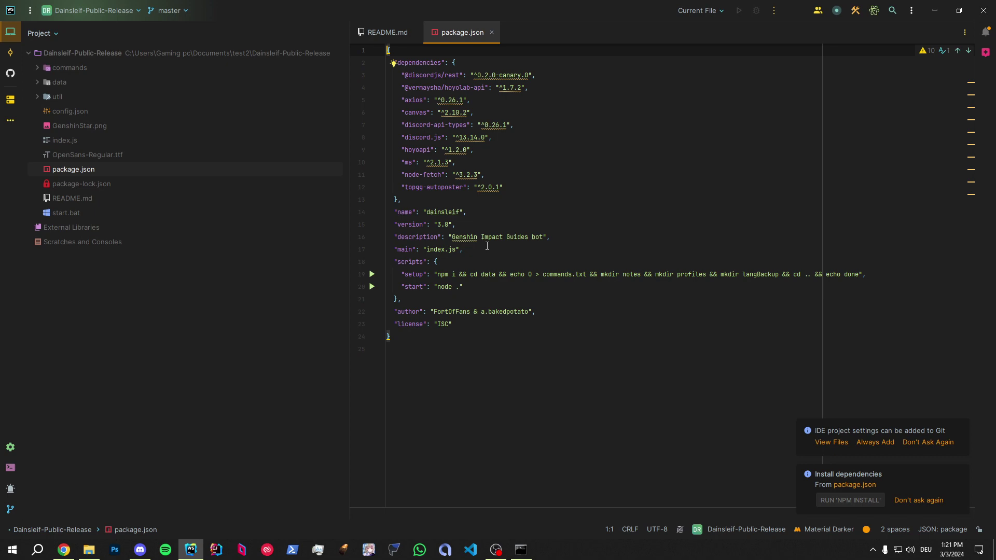
double_click(105, 200)
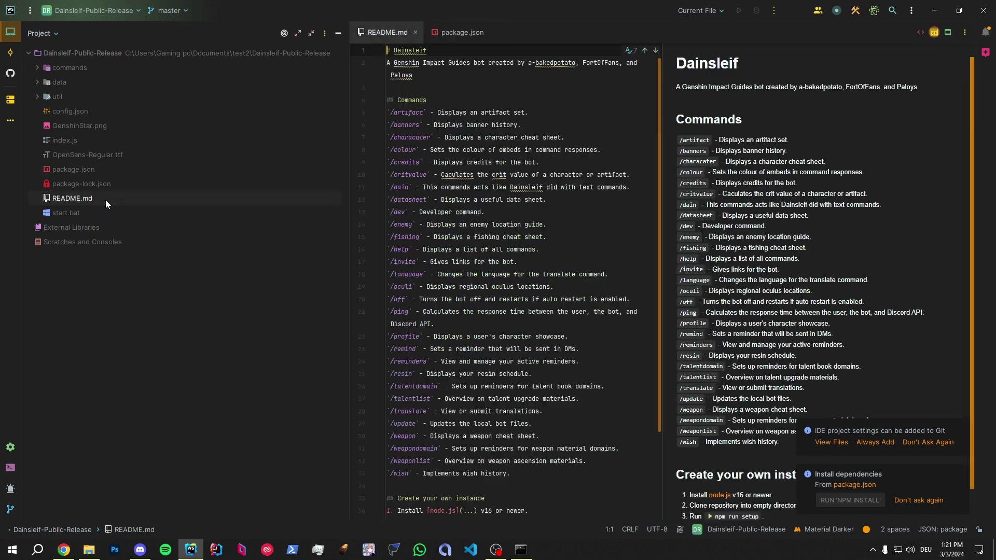
scroll(735, 414, "down", 5)
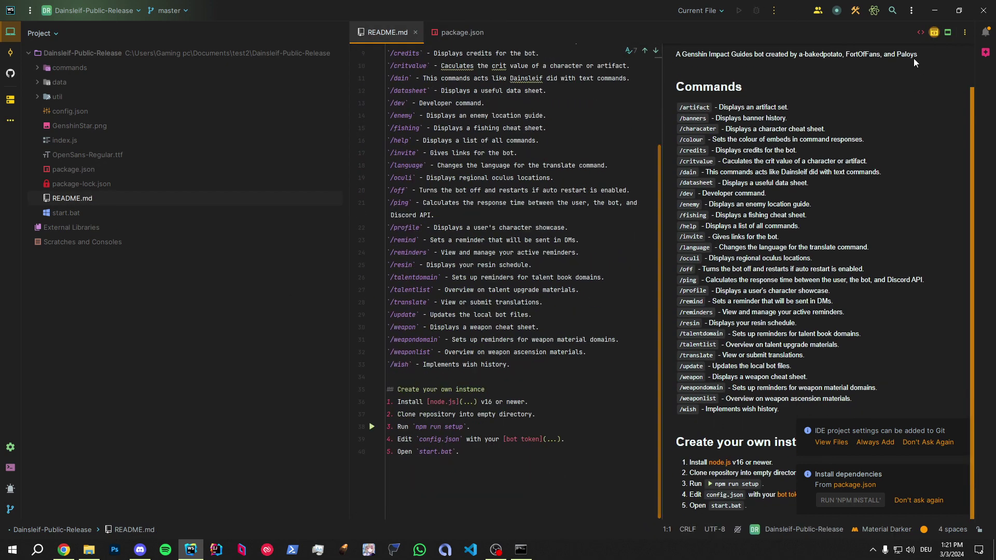
left_click(948, 33)
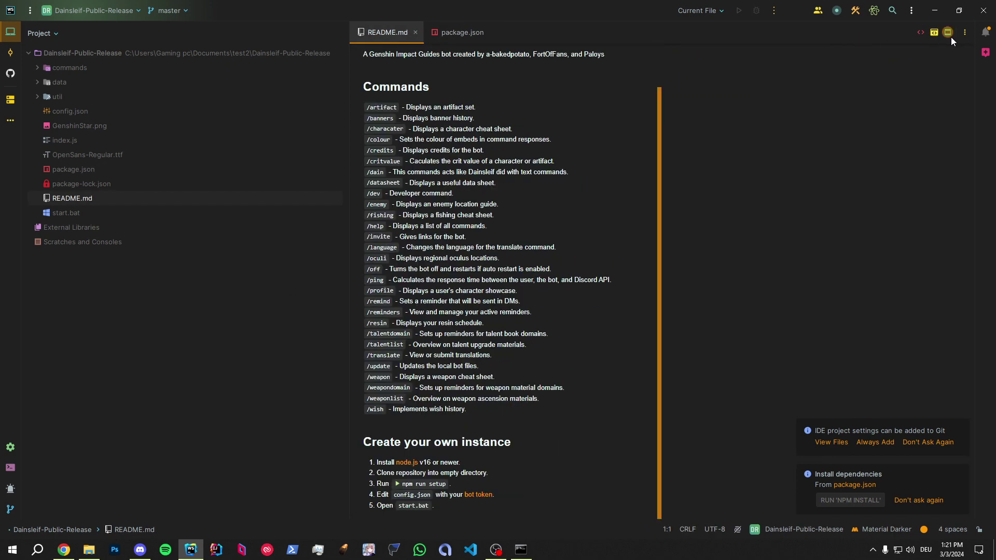
left_click(861, 500)
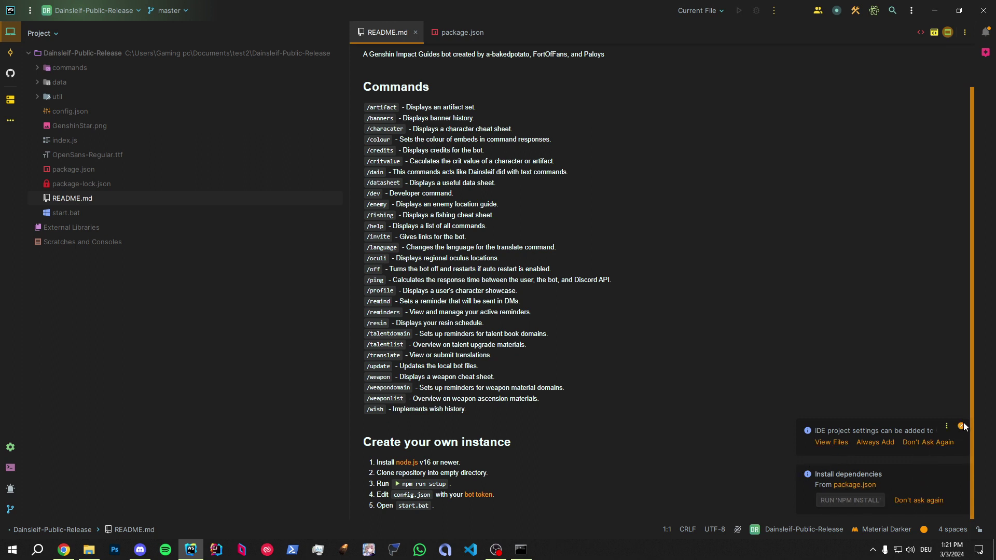
left_click(961, 426)
Run 'npm run setup' in the project's command prompt, correcting the 'setuip' typo.
left_click(860, 502)
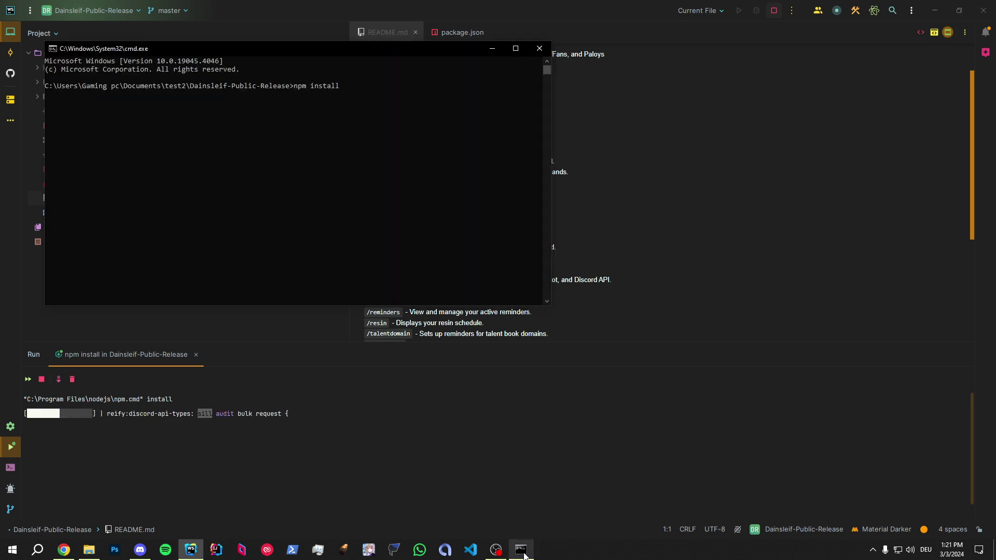
type("npm ")
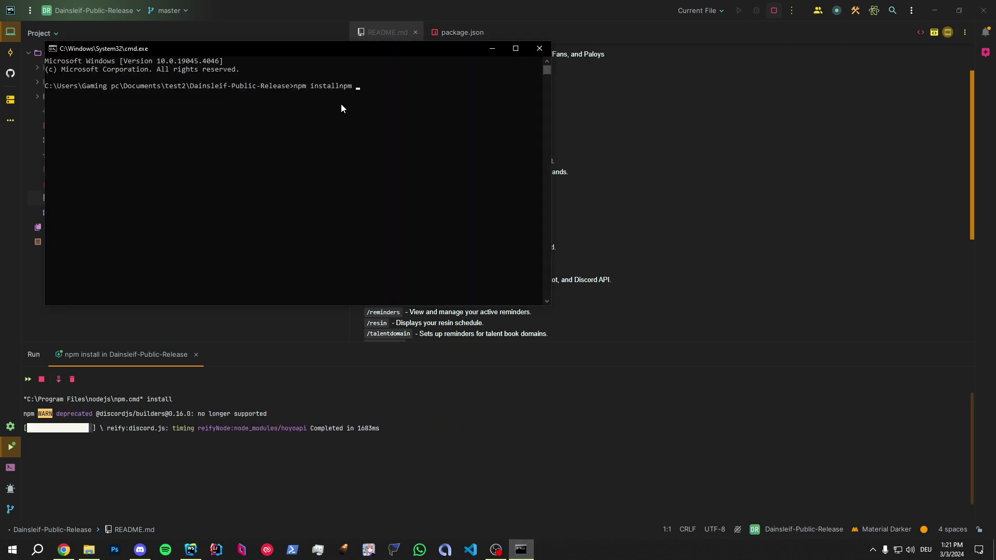
type("run")
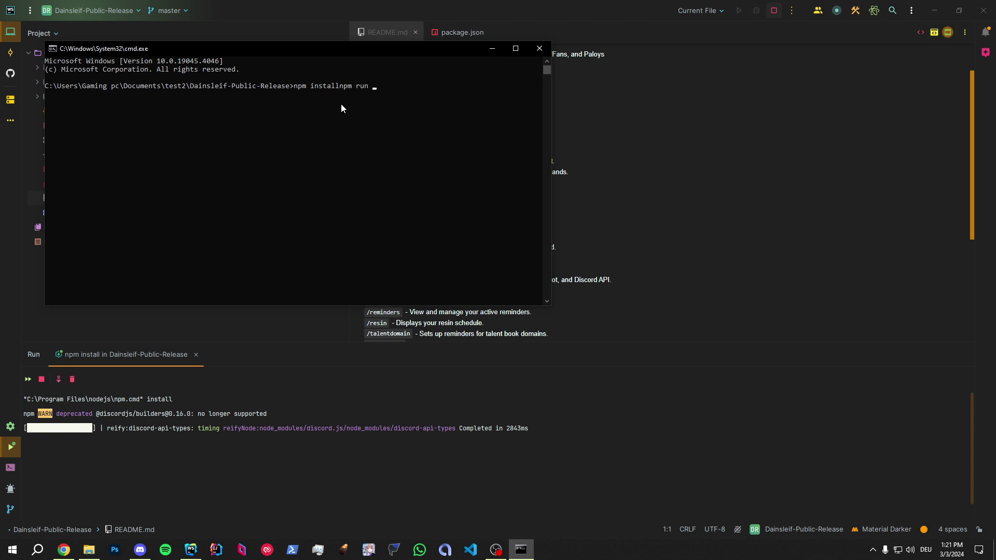
type(" setup")
scroll(830, 256, "down", 5)
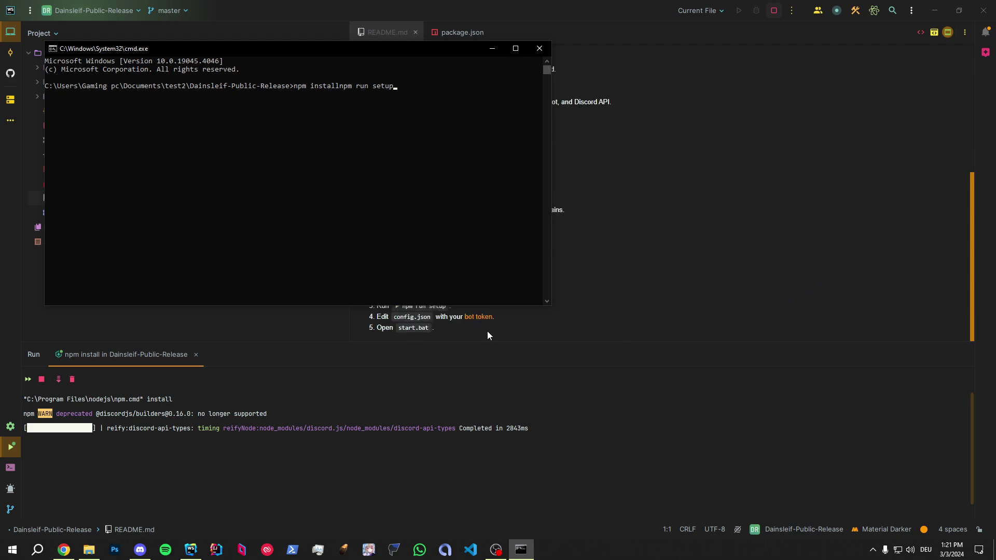
left_click_drag(482, 341, 482, 445)
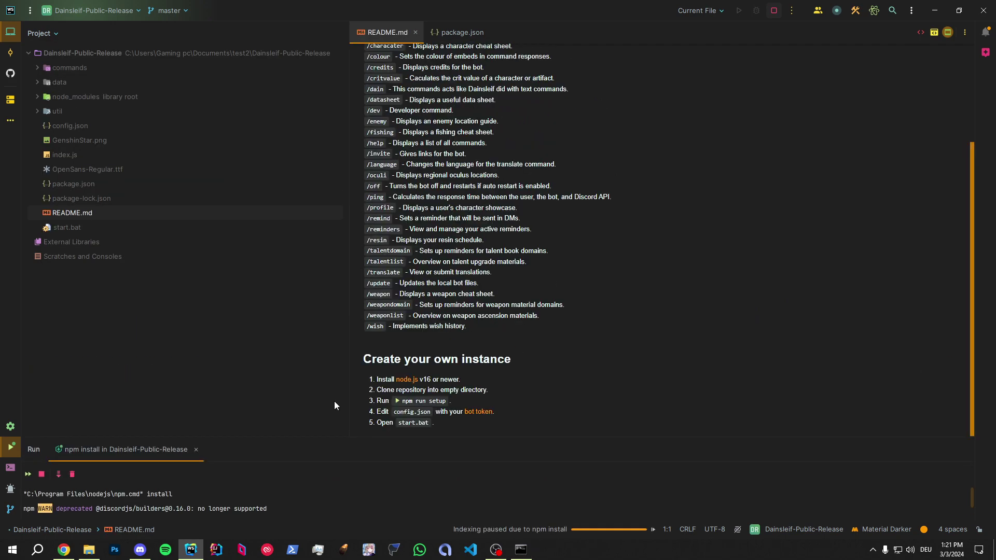
key("alt+Tab")
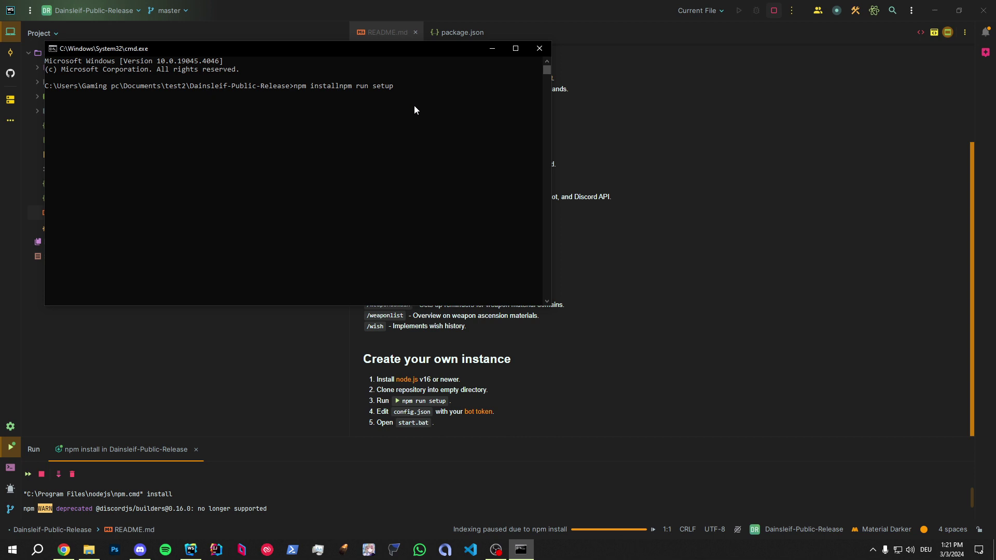
key("BackSpace")
key("BackSpace")
key("BackSpace")
key("BackSpace")
key("BackSpace")
key("BackSpace")
key("BackSpace")
key("BackSpace")
key("BackSpace")
key("BackSpace")
key("BackSpace")
key("BackSpace")
key("BackSpace")
key("BackSpace")
key("BackSpace")
key("BackSpace")
key("BackSpace")
key("BackSpace")
key("BackSpace")
key("BackSpace")
type("run setuip")
key("BackSpace")
key("BackSpace")
type("p")
key("Return")
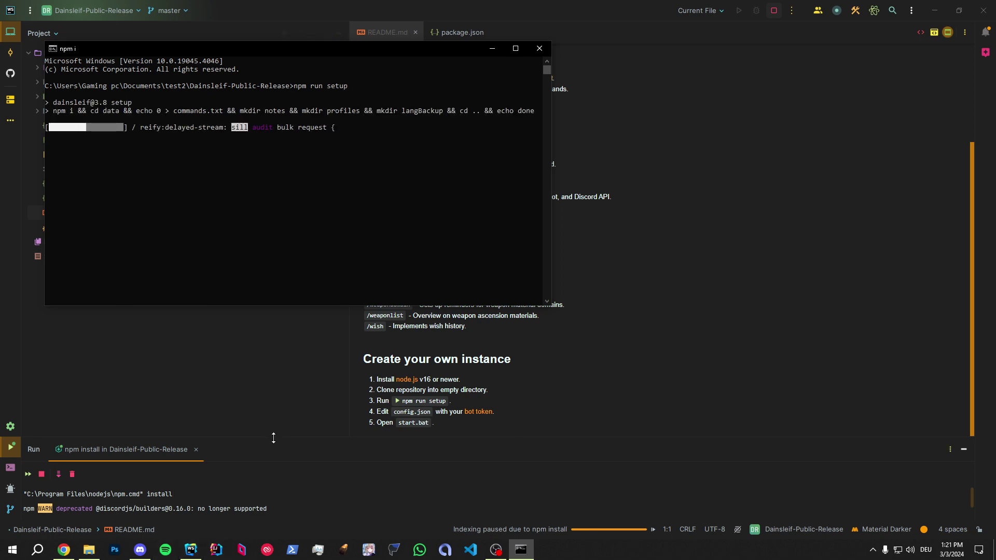
Stop and close WebStorm's npm install run, then move and enlarge the setup console.
left_click_drag(274, 438, 251, 361)
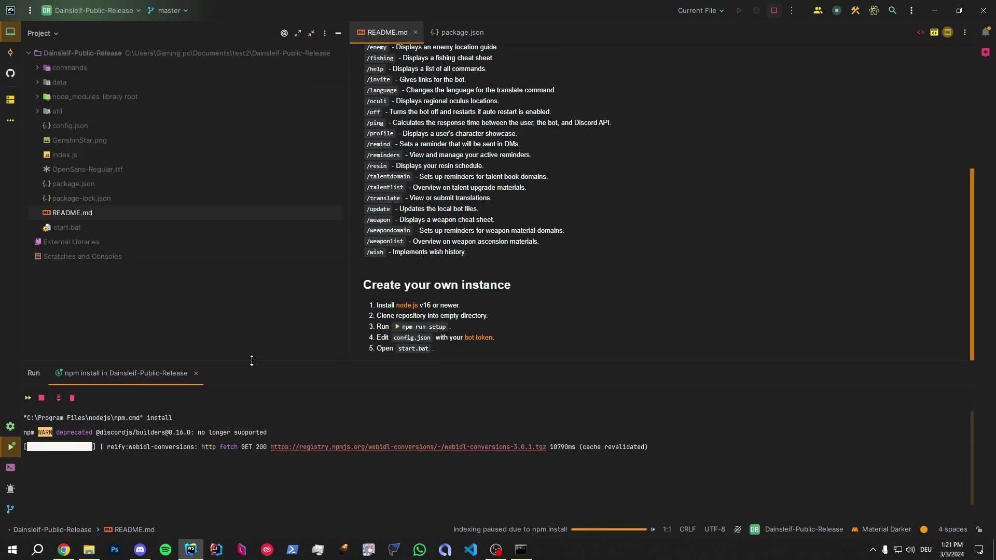
left_click(40, 398)
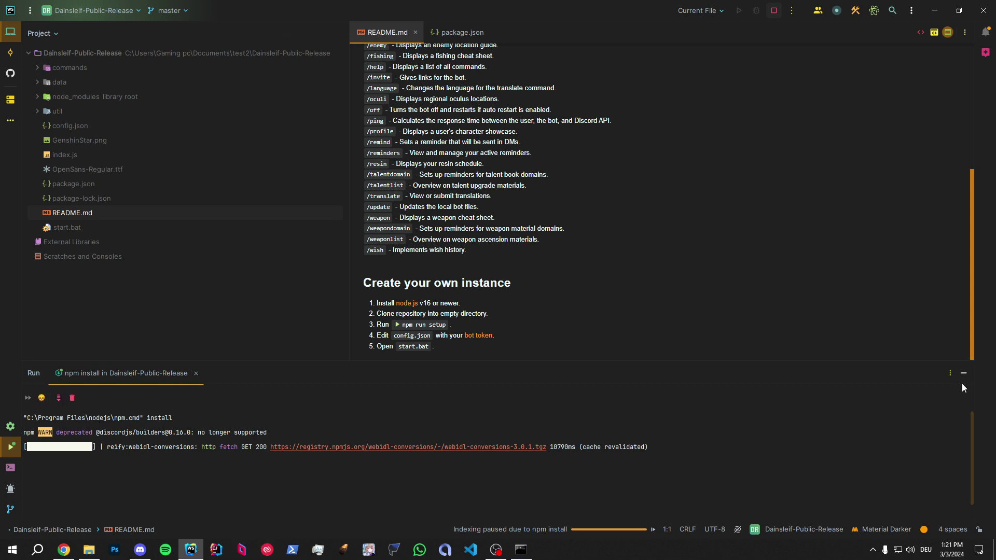
left_click(196, 373)
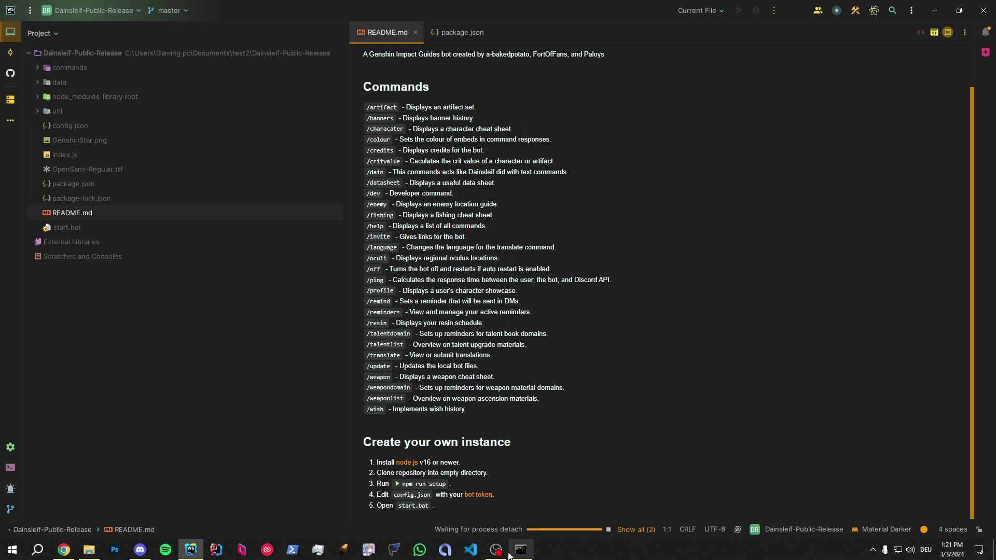
left_click(520, 550)
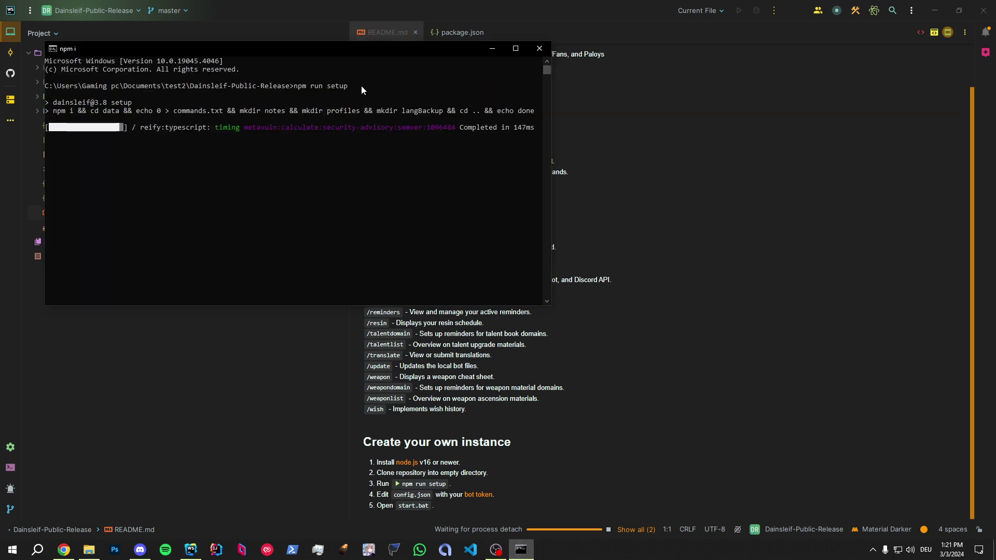
left_click_drag(376, 51, 545, 68)
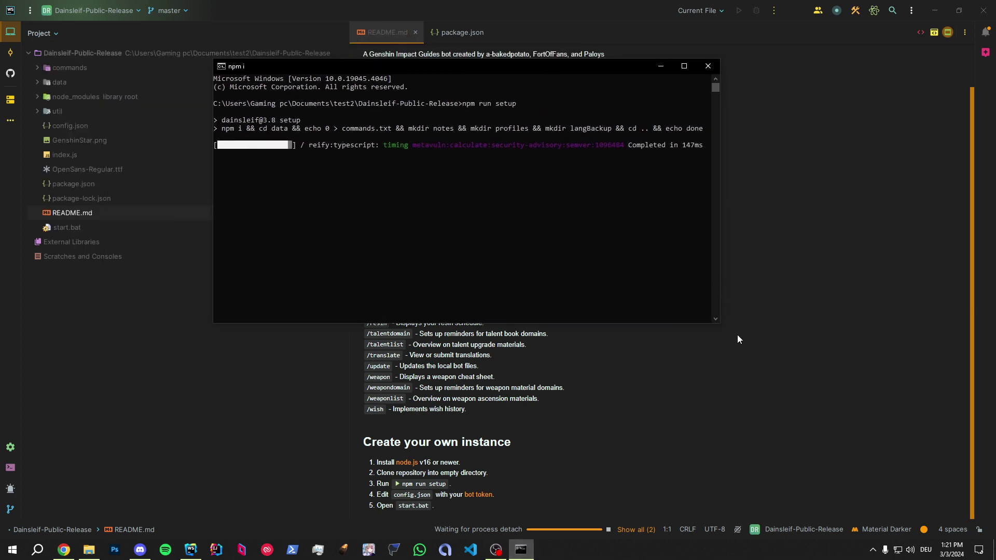
left_click_drag(720, 322, 797, 340)
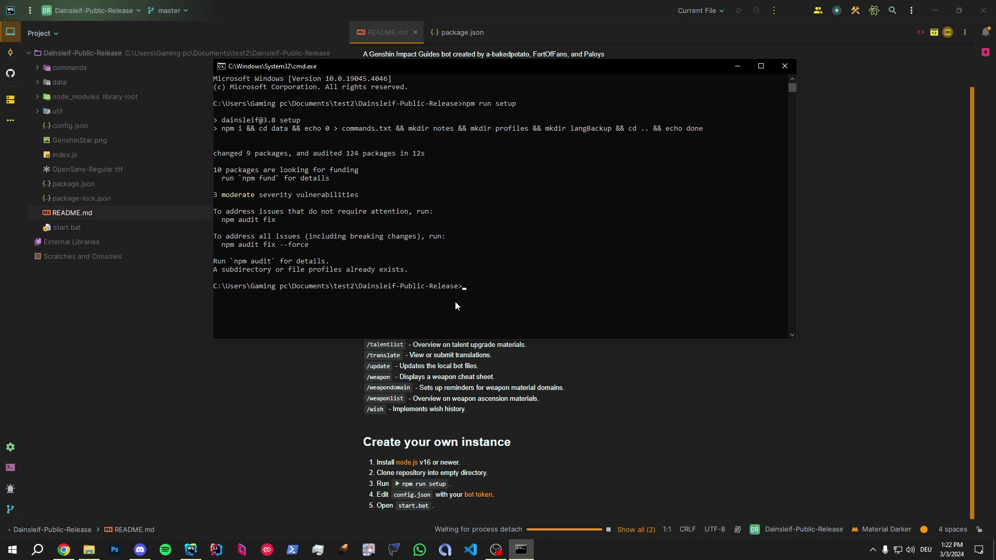
left_click(121, 299)
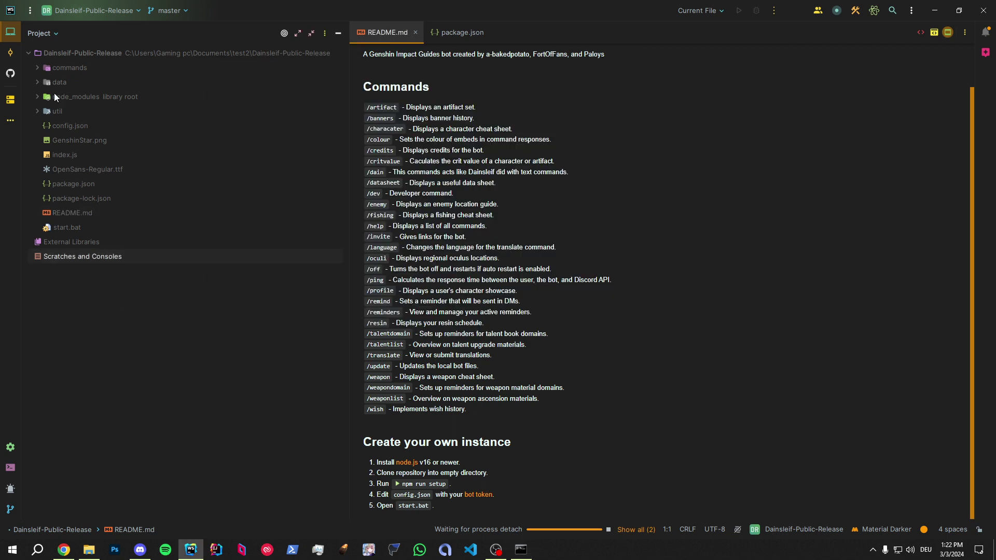
left_click(36, 97)
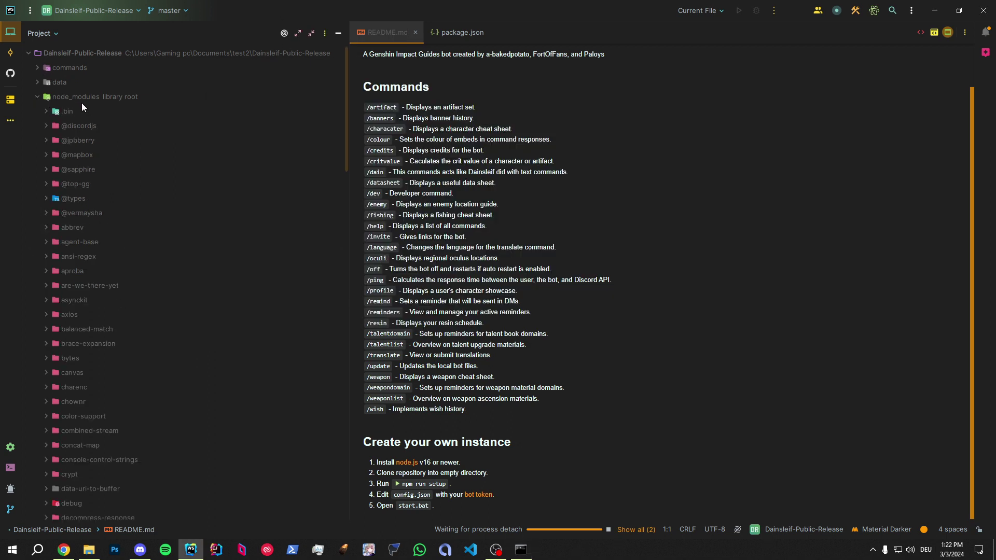
left_click(39, 96)
left_click(88, 549)
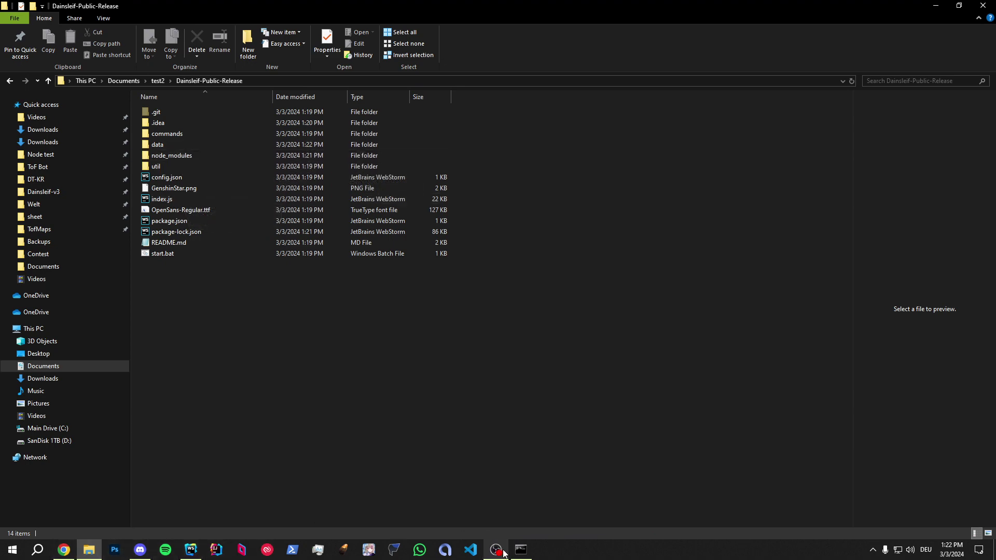
left_click(191, 550)
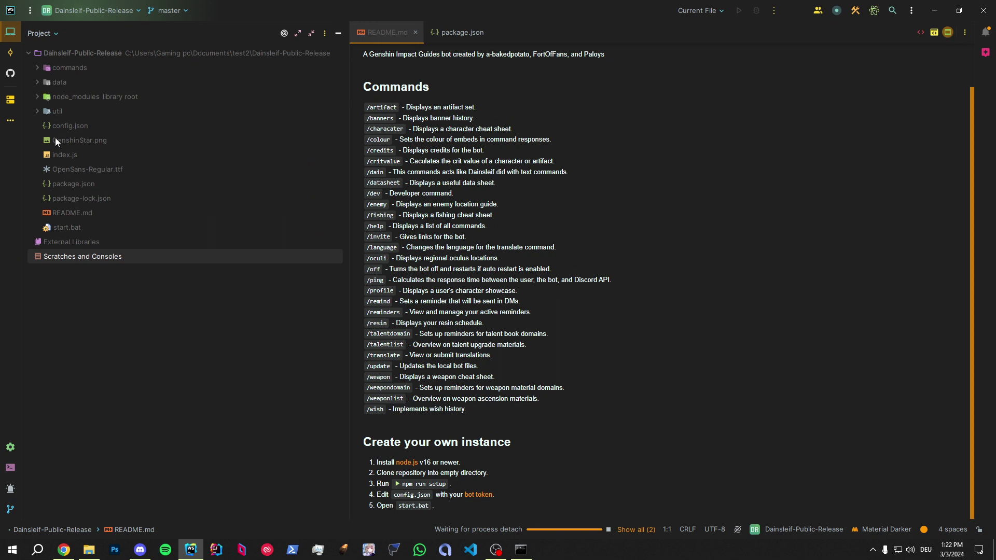
Copy the bot token from the Developer Portal and paste it over config.json's DISCORD_TOKEN placeholder.
double_click(57, 126)
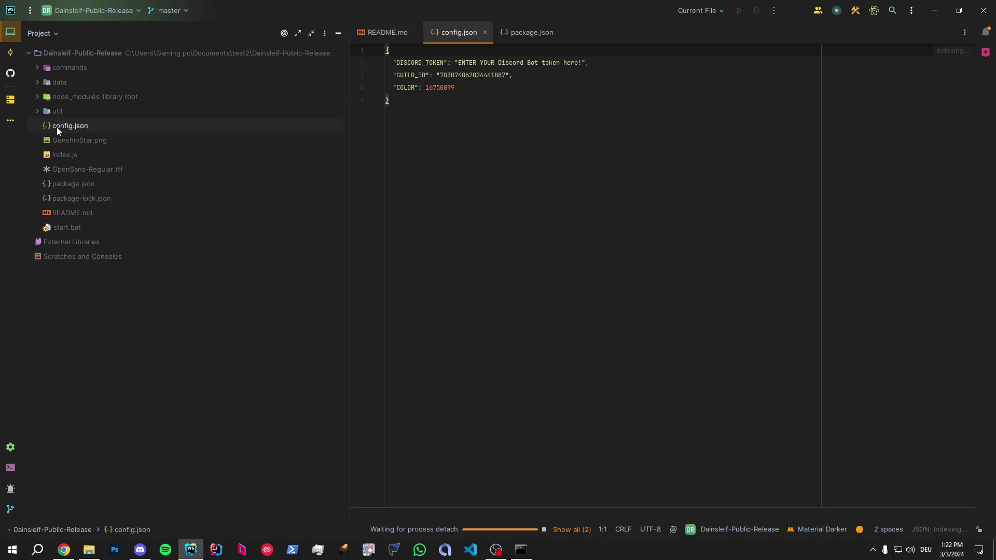
left_click(64, 549)
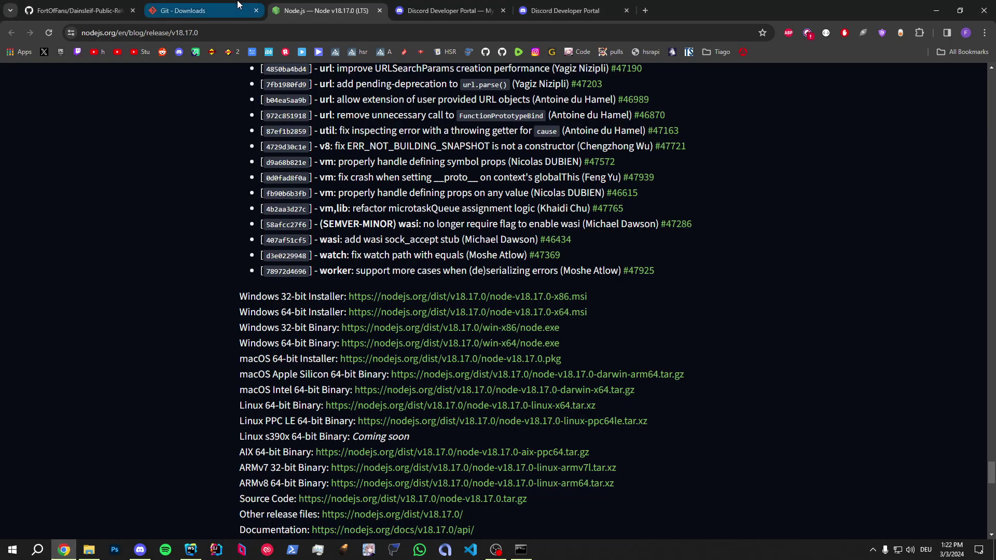
left_click(444, 11)
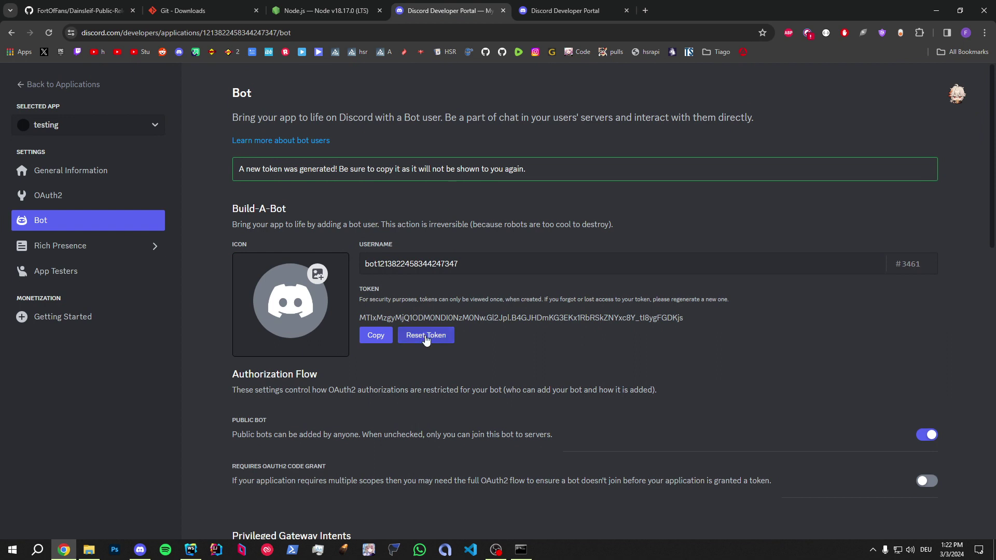
left_click(375, 335)
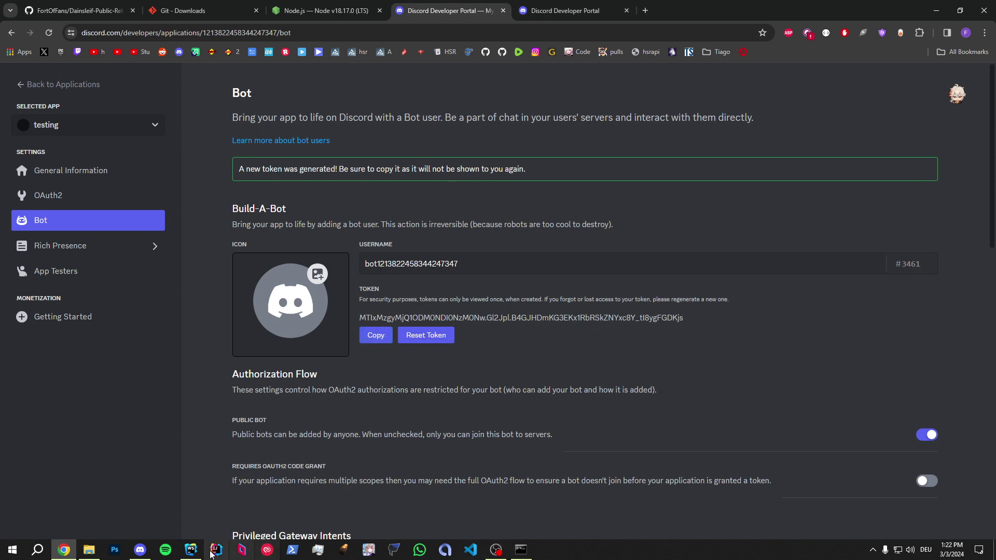
left_click(191, 550)
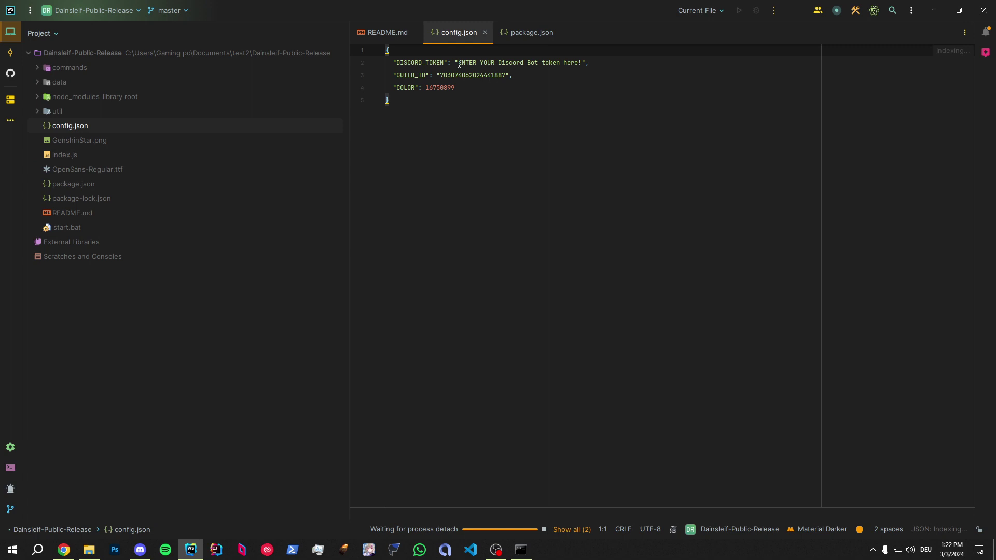
left_click_drag(459, 63, 583, 62)
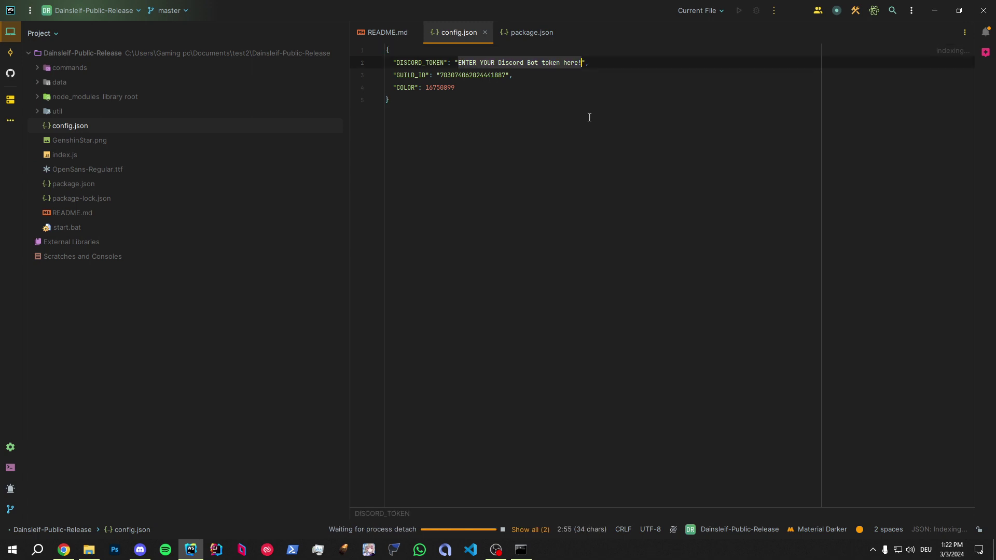
key("ctrl+v")
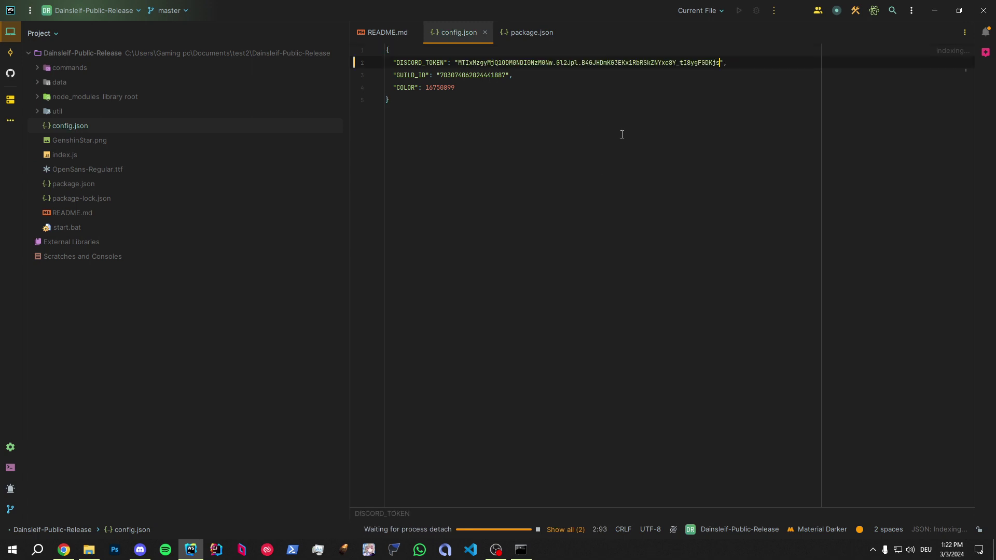
Launch the bot by running start.bat from the project folder.
left_click(88, 550)
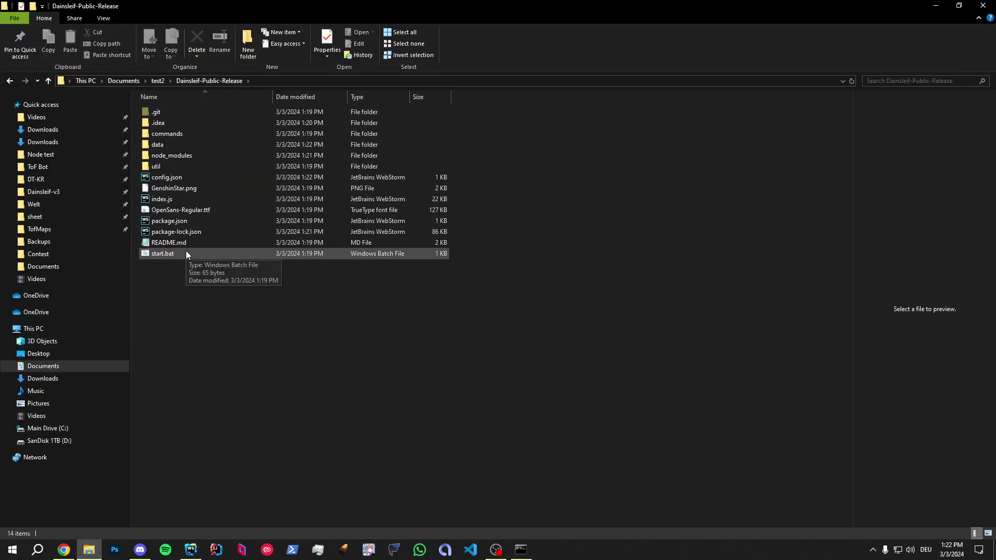
left_click(189, 257)
double_click(189, 257)
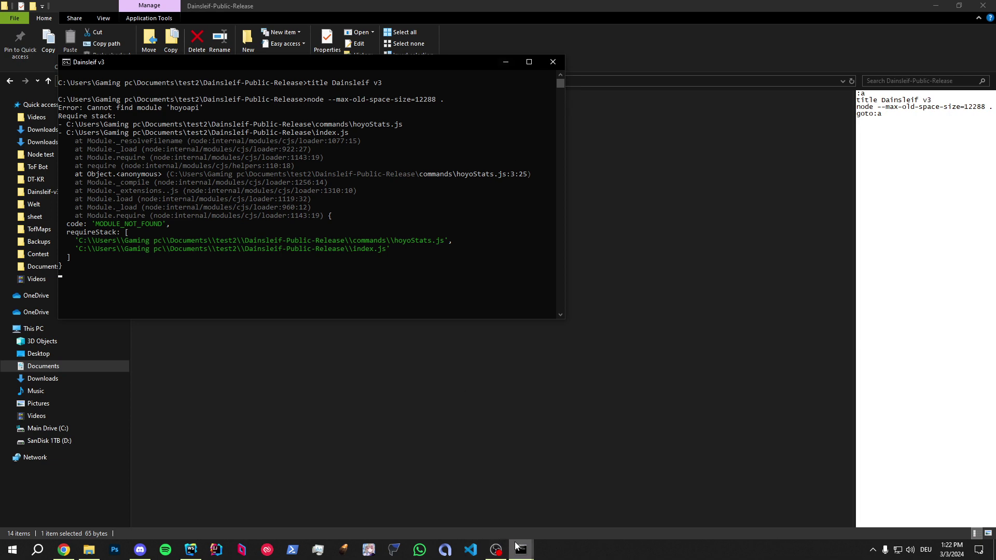
Run 'npm i' in the setup command window to install the missing packages.
mouse_move(523, 547)
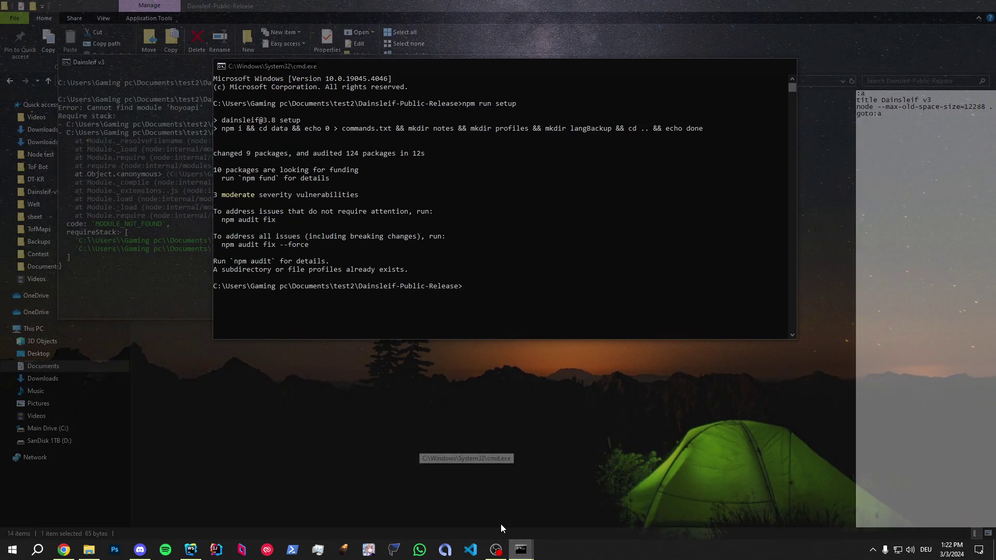
left_click(500, 524)
type("npm i")
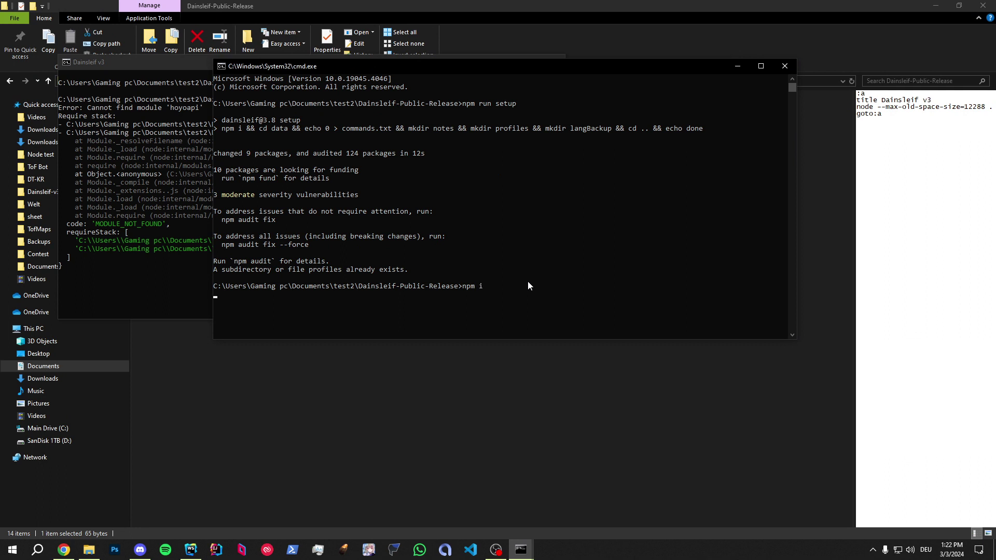
key("Return")
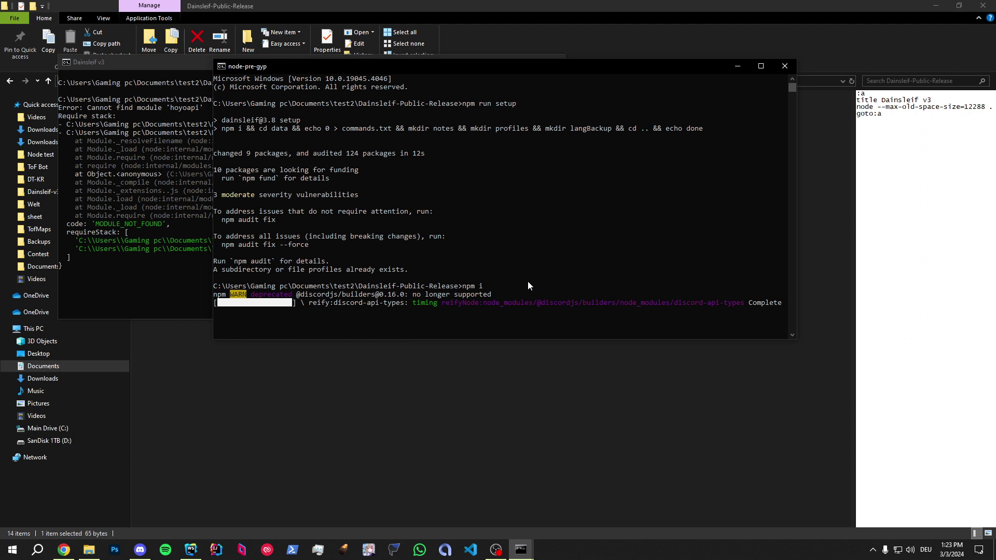
Close the failed Dainsleif v3 console and relaunch the bot with start.bat.
left_click(160, 69)
left_click(551, 64)
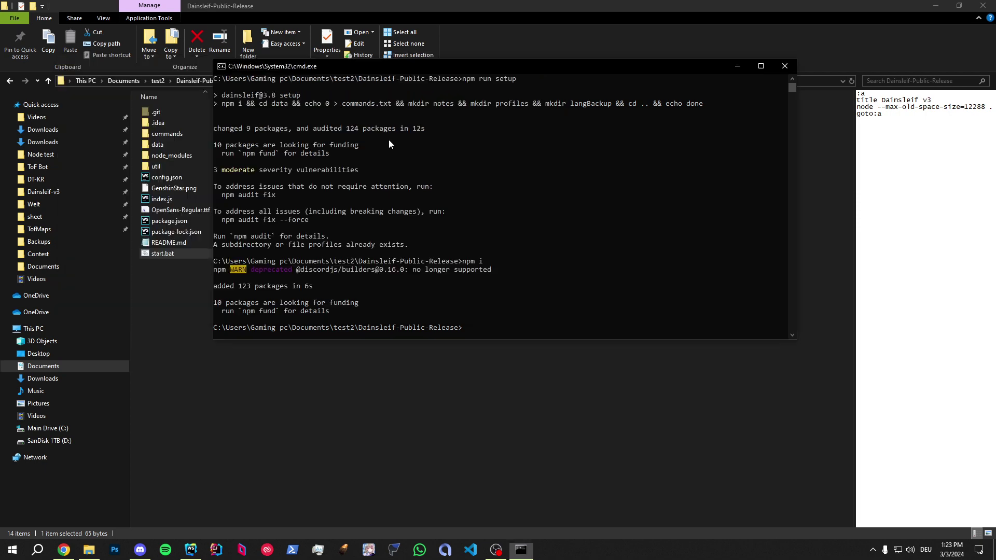
double_click(188, 250)
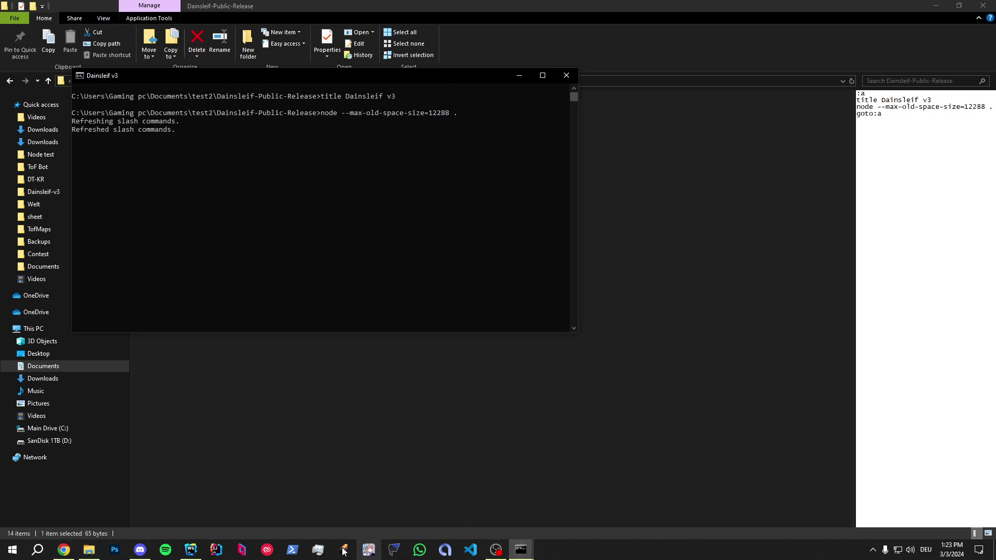
Open Discord's -dain-bot channel and browse the testing bot's slash commands after typing '/'.
mouse_move(150, 556)
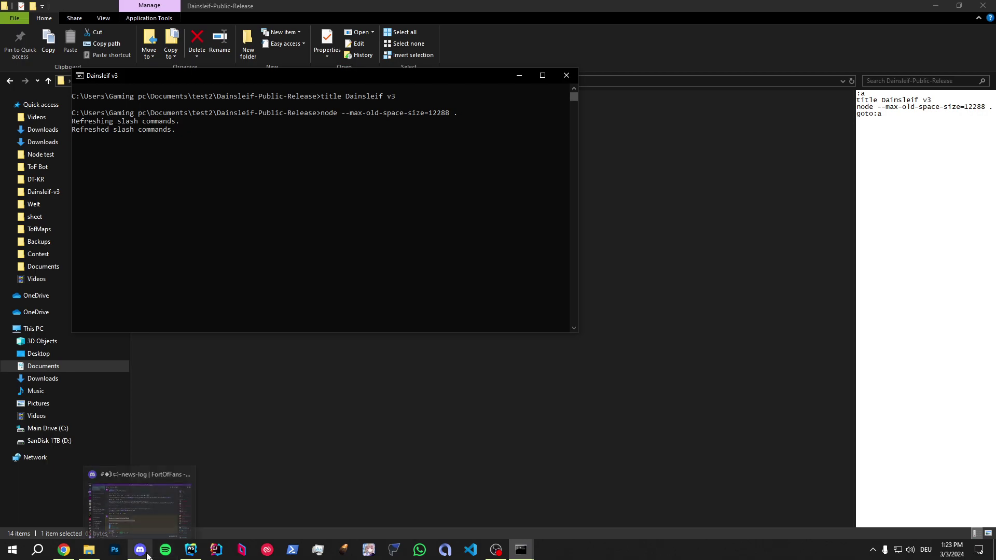
left_click(166, 519)
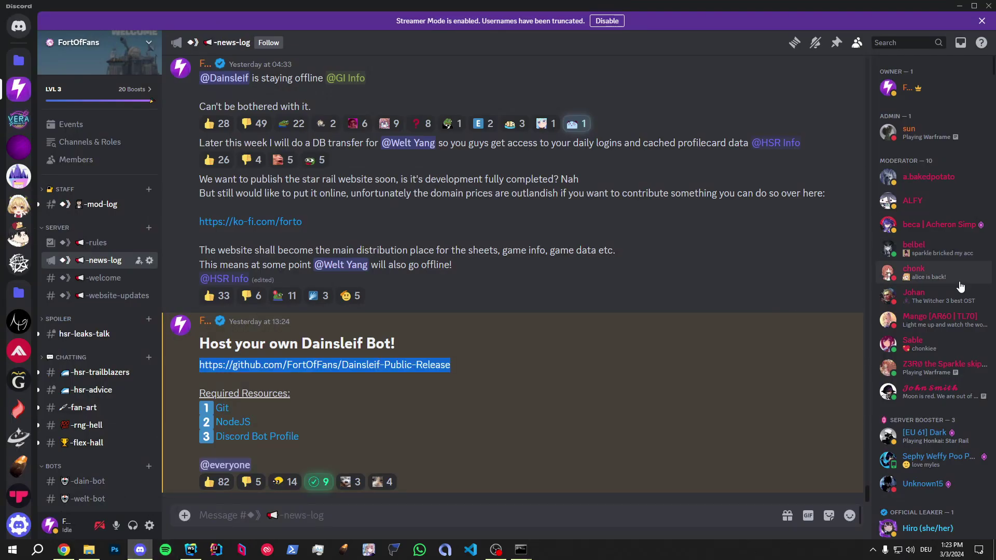
scroll(950, 307, "down", 10)
left_click(75, 481)
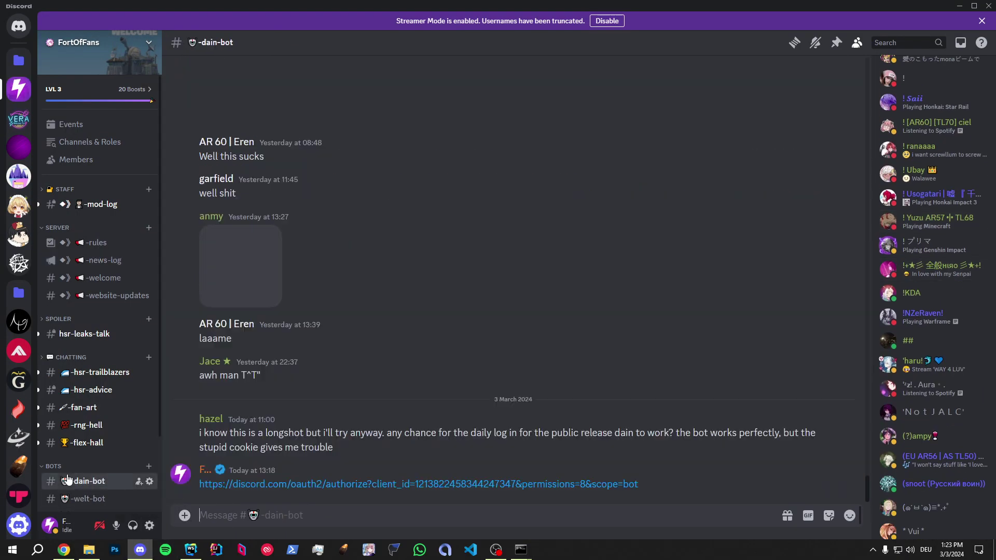
type("/")
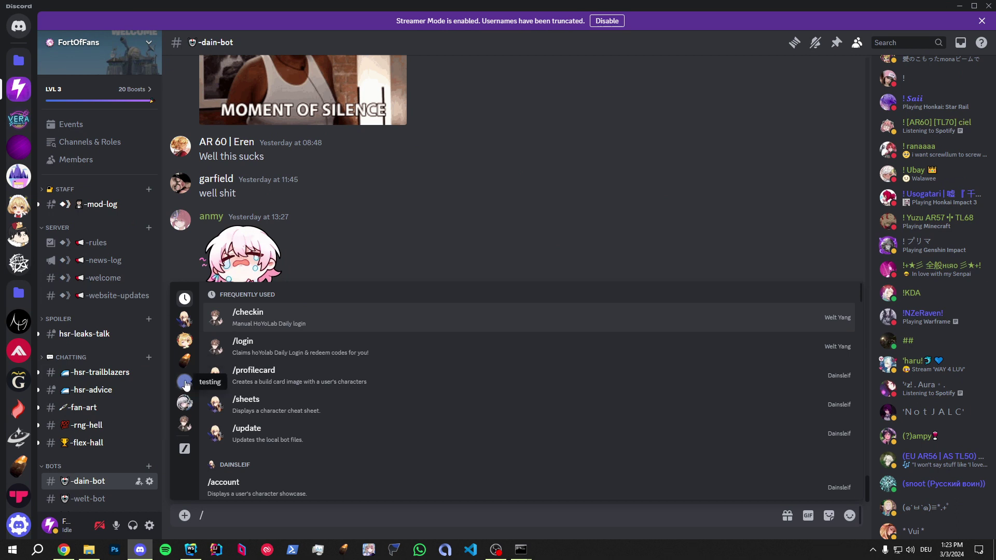
left_click(186, 381)
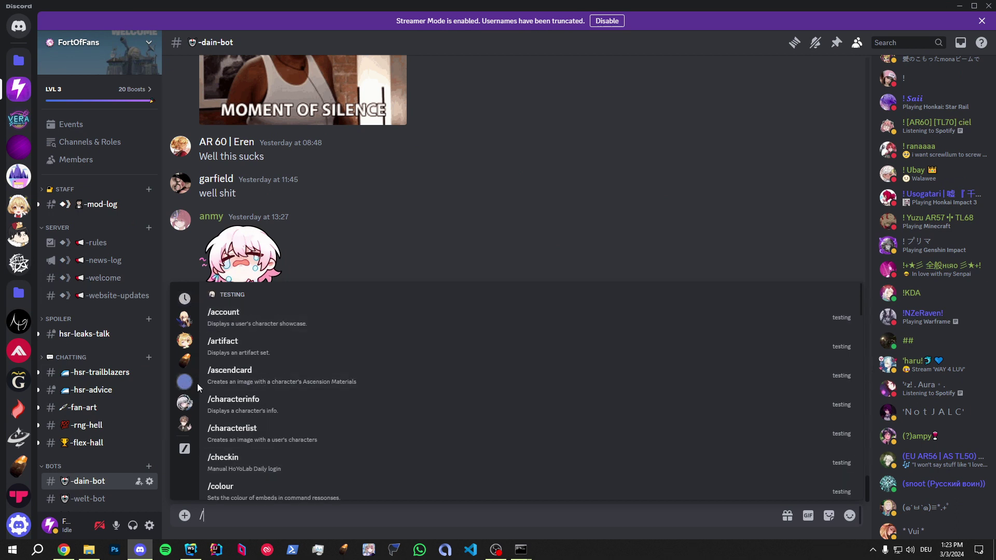
scroll(428, 436, "down", 5)
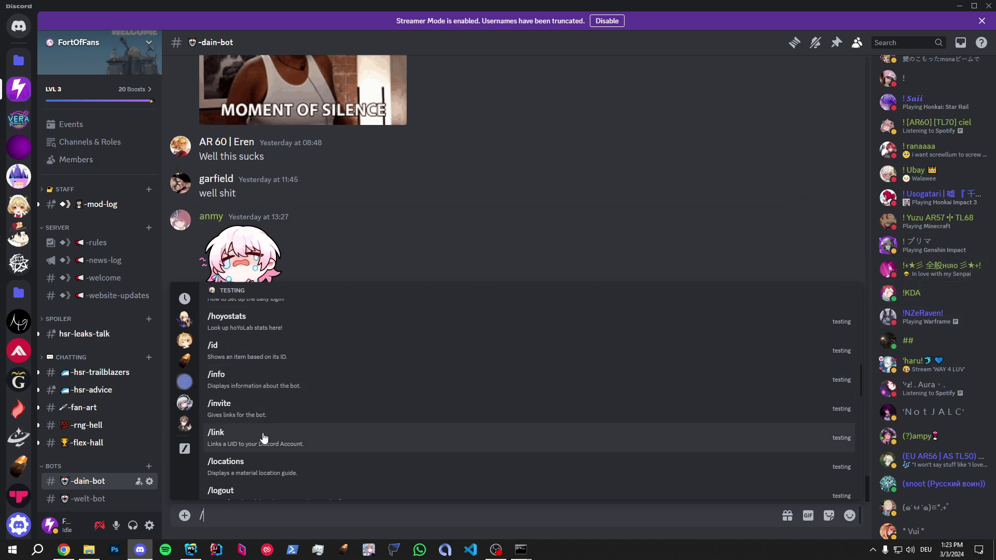
scroll(275, 455, "down", 6)
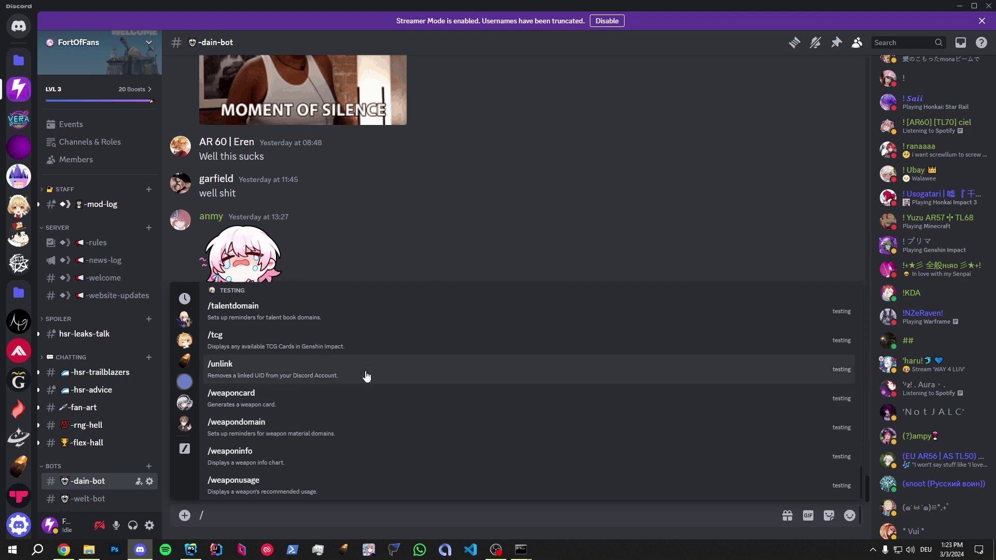
Send /weaponcard with the weapon Wolf's Gravestone, searched as 'wolf graves'.
left_click(373, 408)
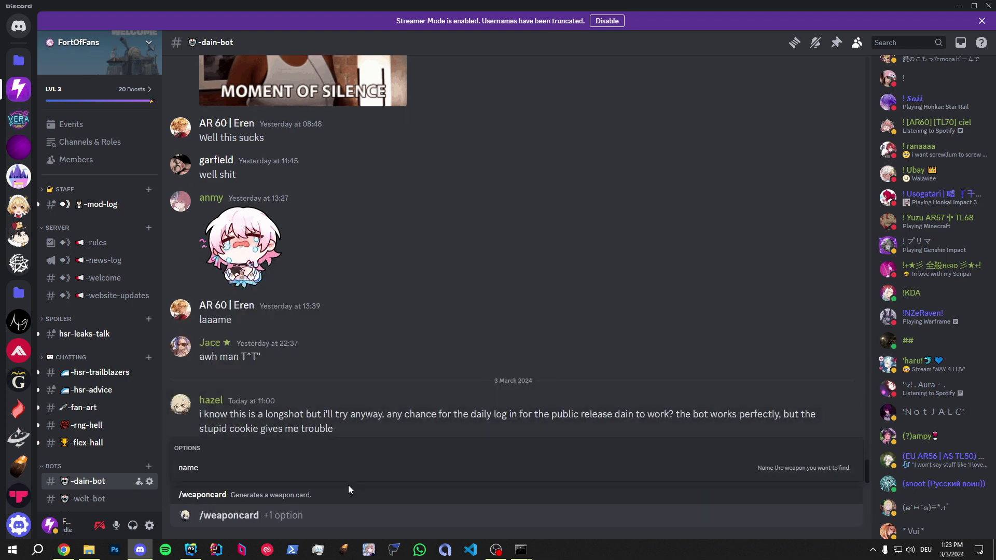
left_click(337, 473)
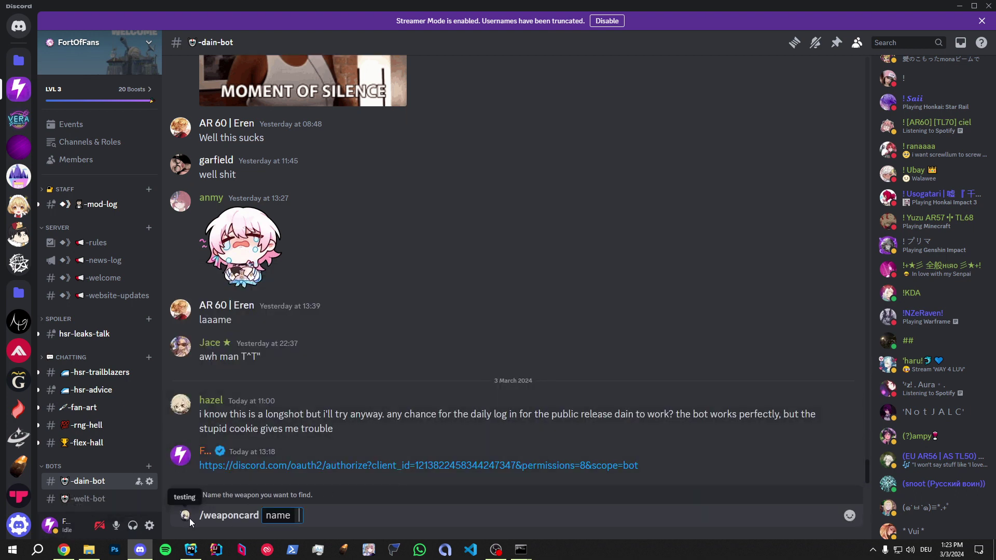
type("wolf graves")
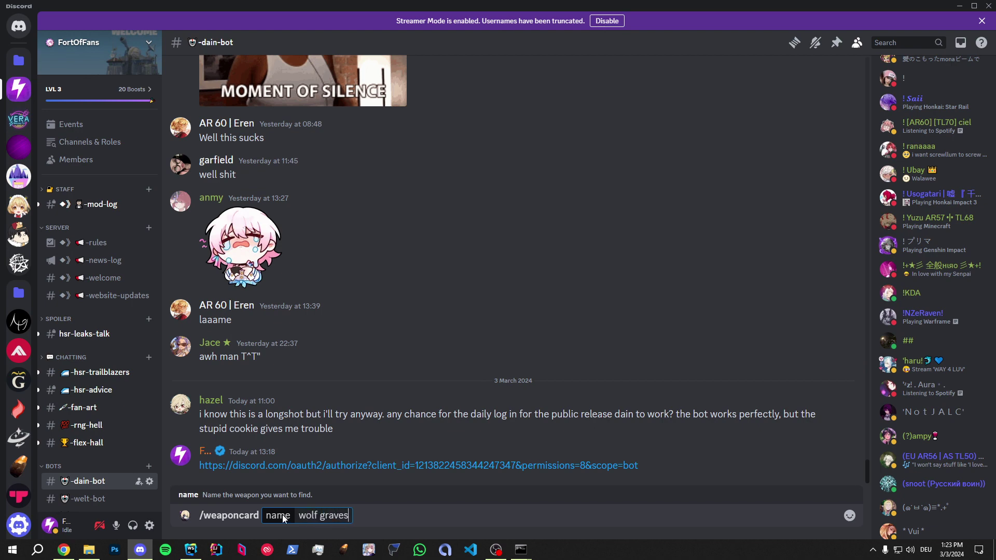
key("Return")
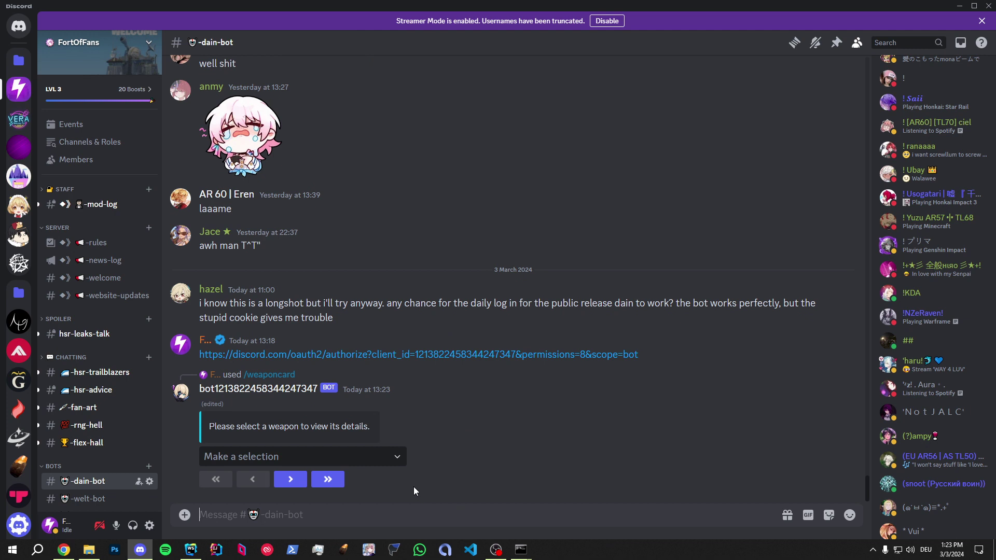
left_click(384, 457)
scroll(334, 427, "down", 5)
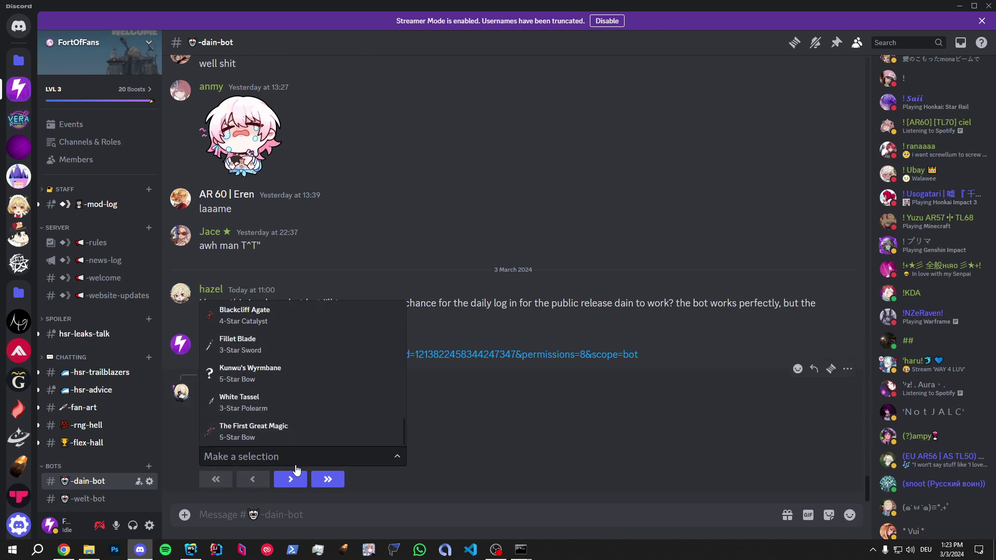
scroll(322, 415, "up", 5)
left_click(307, 328)
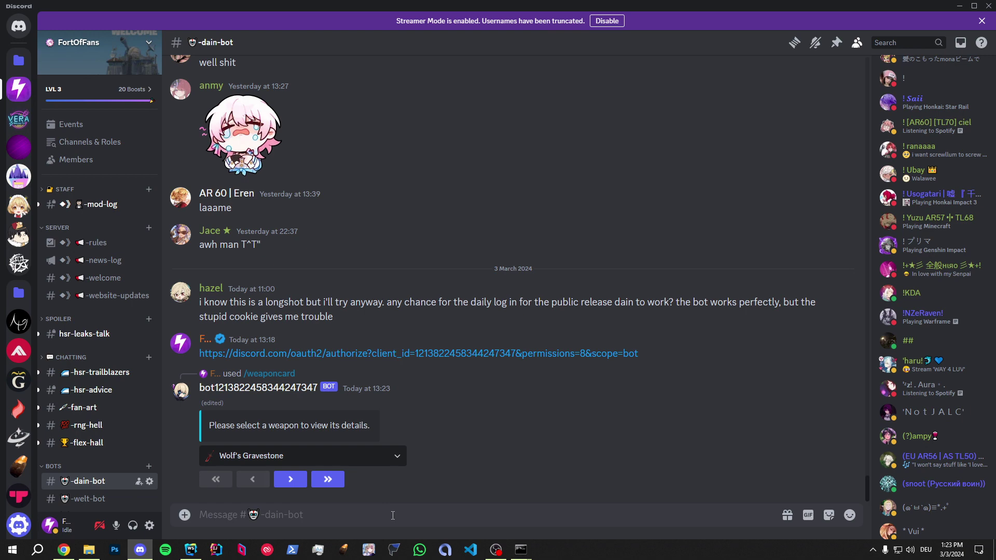
Run /ascendcard with 'ganyu' and enlarge the posted Gaming ascension card.
type("/weaponcard name: wolf graves")
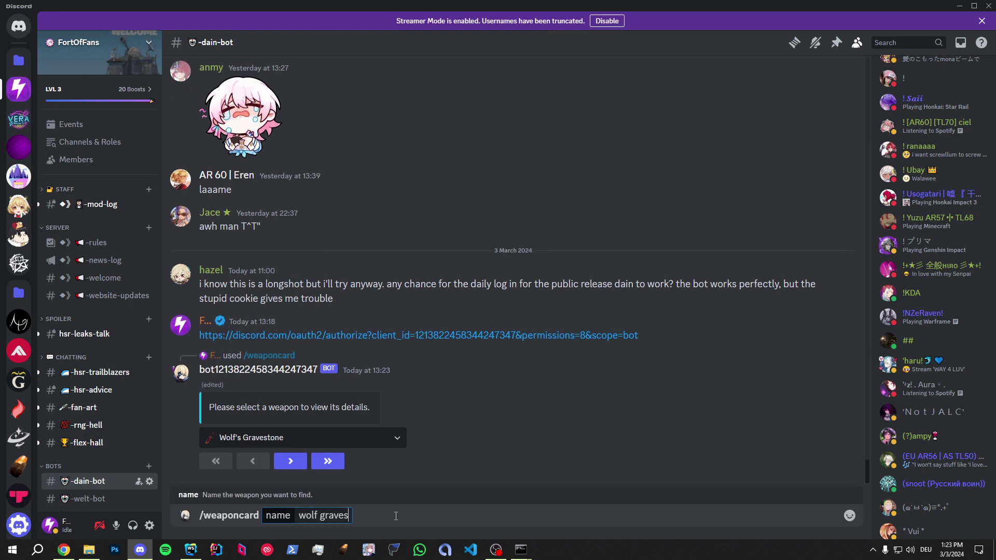
key("BackSpace")
key("BackSpace")
key("BackSpace")
key("BackSpace")
key("BackSpace")
key("BackSpace")
key("BackSpace")
key("BackSpace")
key("BackSpace")
key("BackSpace")
key("BackSpace")
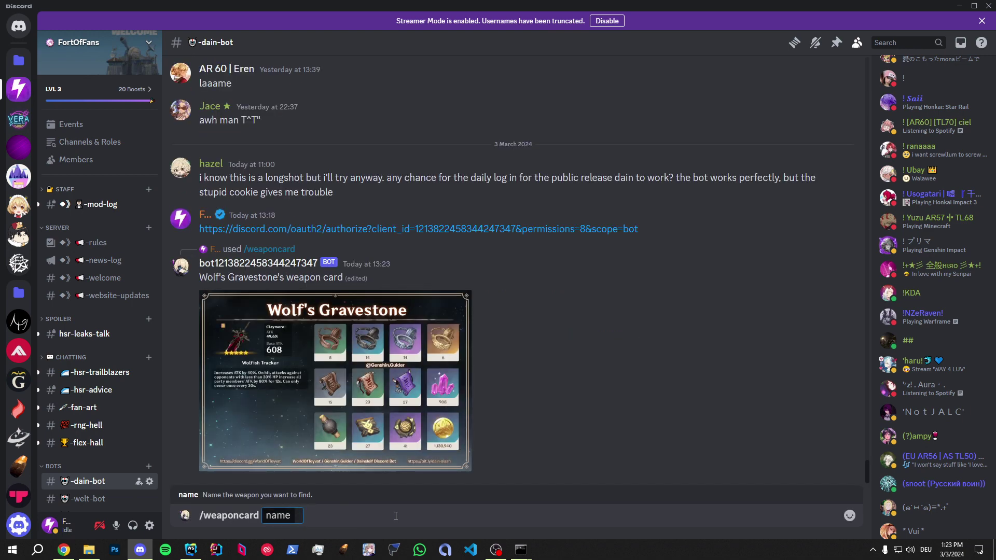
key("BackSpace")
key("BackSpace")
type("/asc")
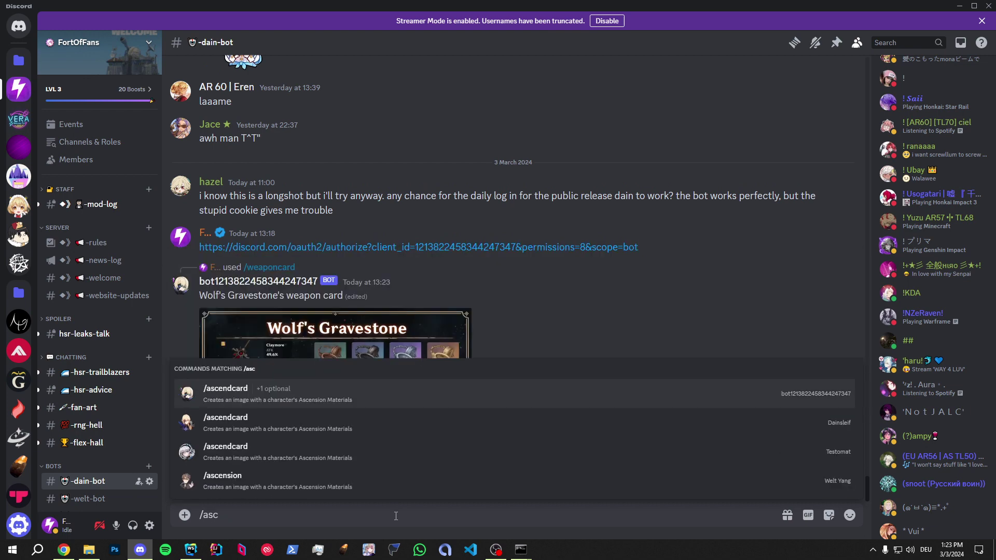
key("Tab")
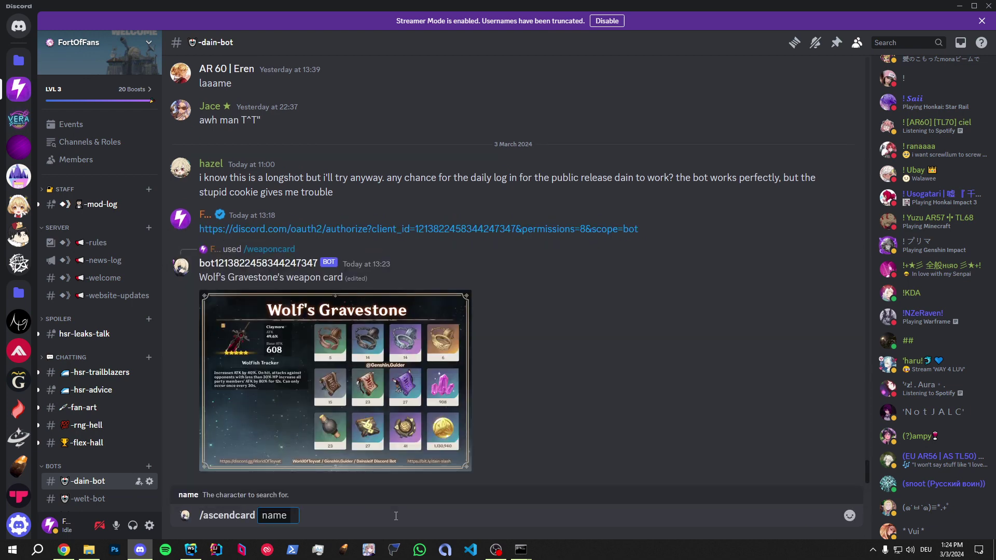
type("ganyu")
key("Return")
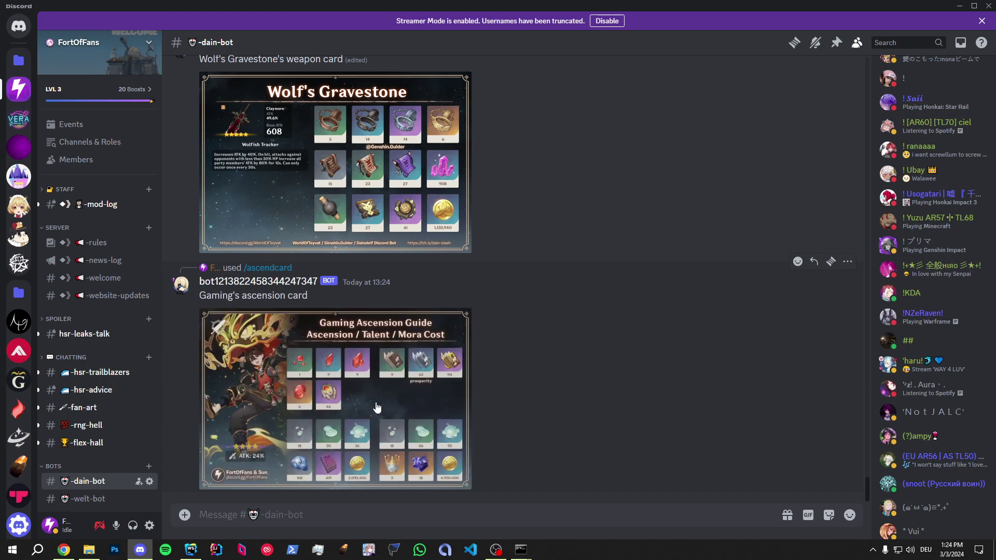
left_click(378, 411)
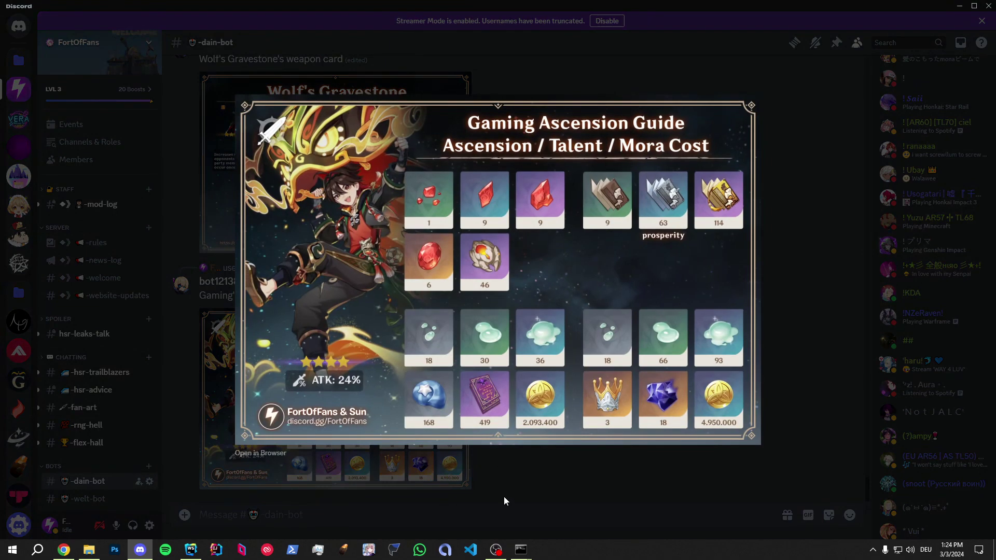
Run /sheets with name gaming and open the reply's Main DPS cheat sheet link.
left_click(503, 527)
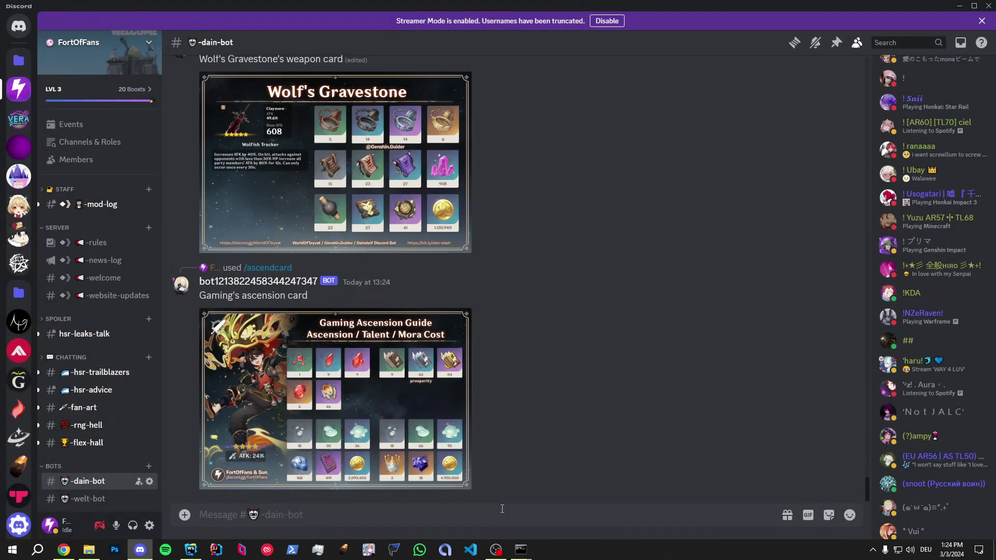
type("/sheet")
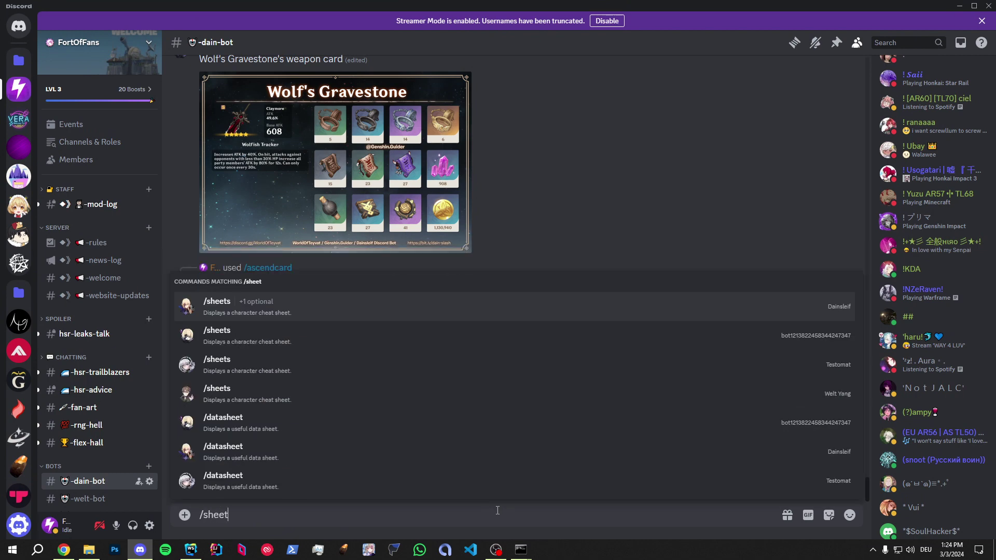
key("Down")
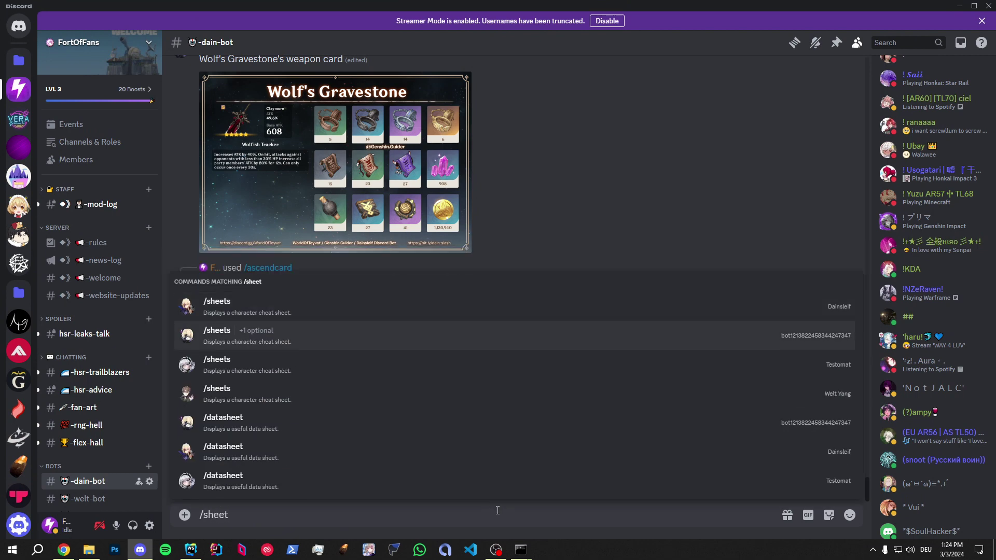
key("Tab")
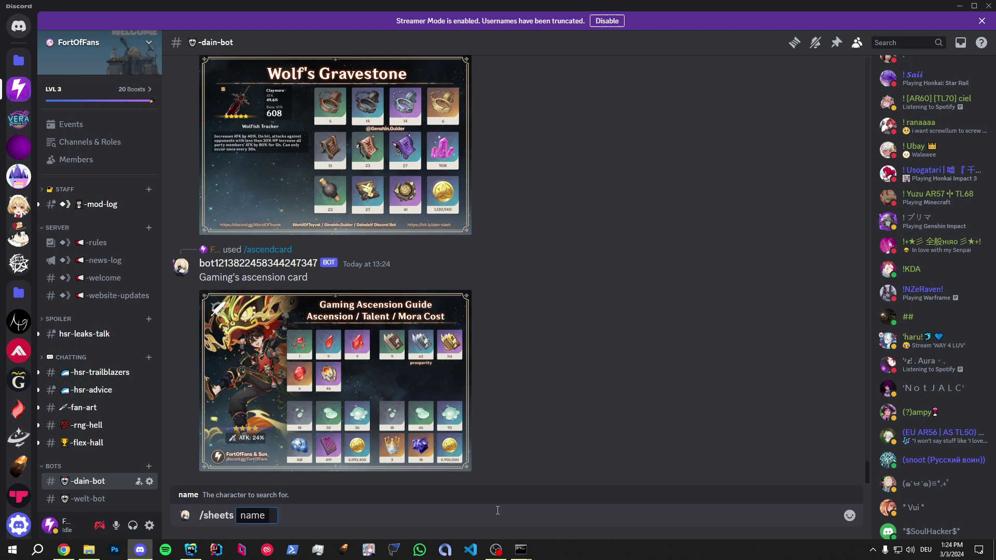
type("gaming")
key("Return")
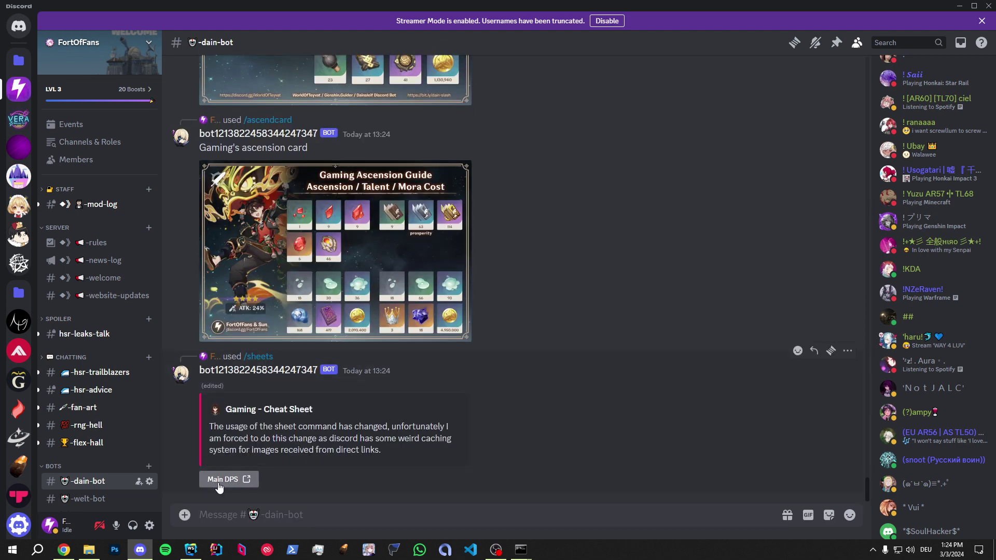
left_click(219, 484)
key("alt+Tab")
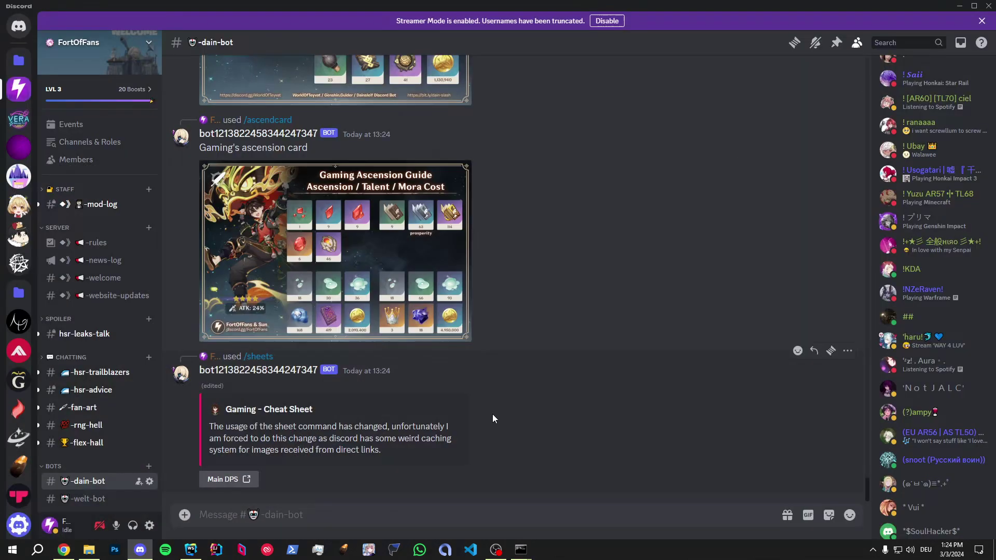
Draft the self-hosted bot's /dailies command in the message box.
left_click(331, 513)
type("/")
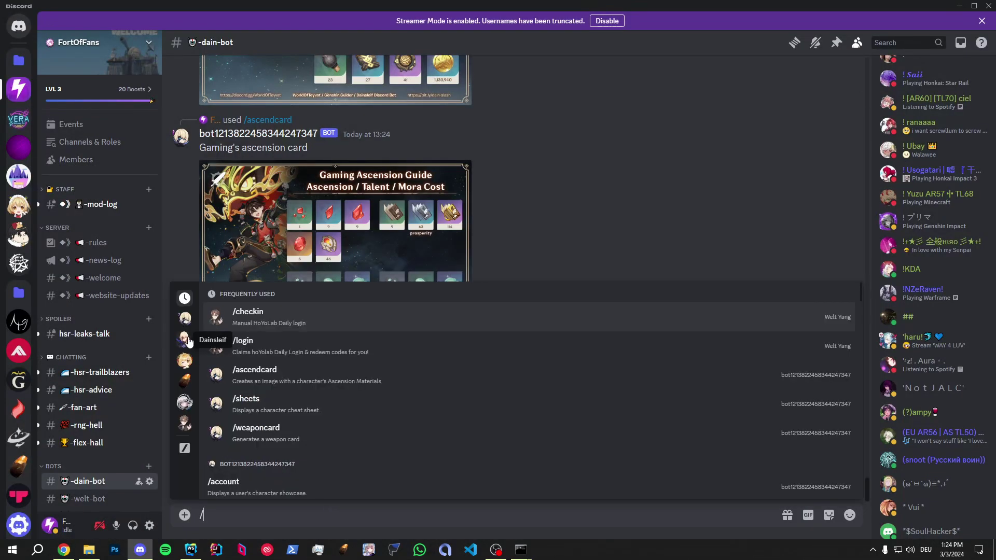
left_click(188, 323)
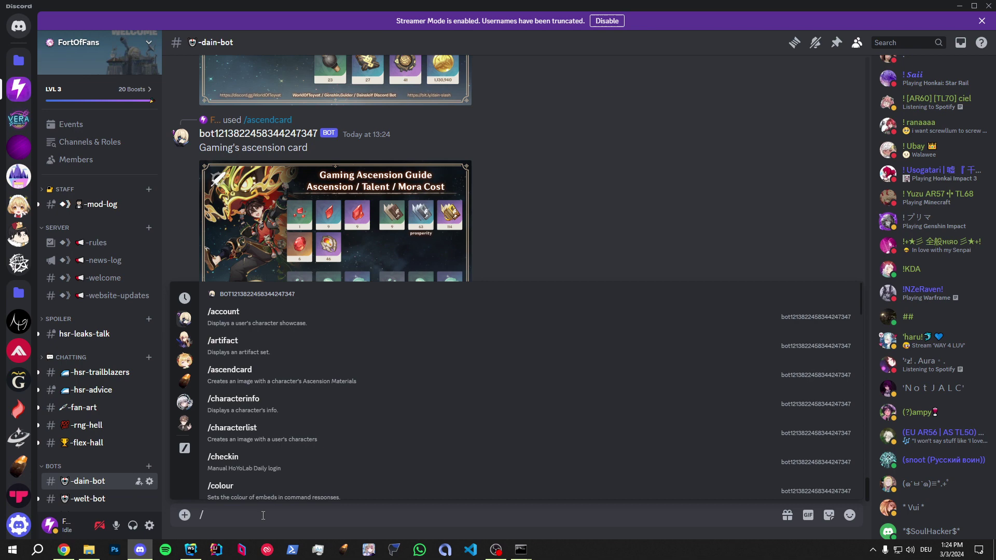
type("d")
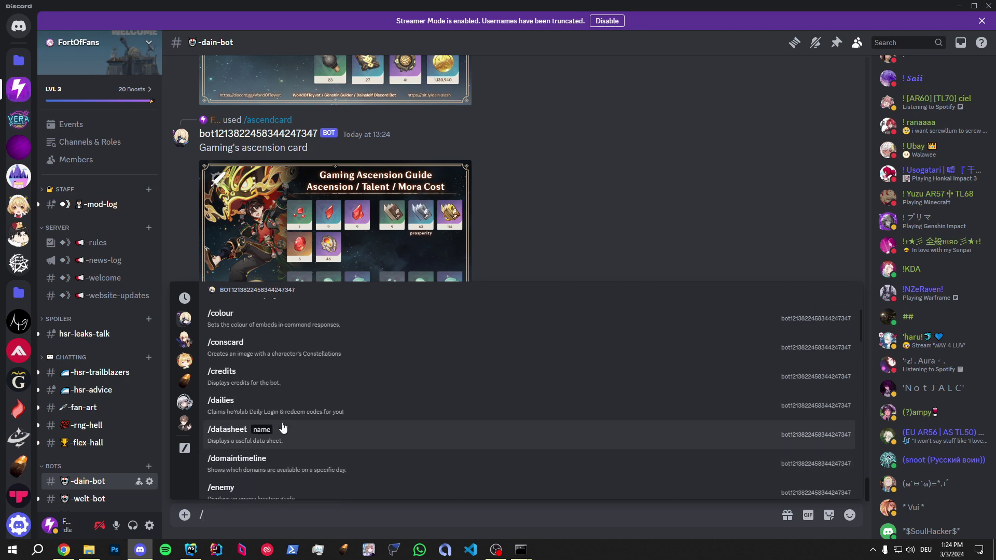
left_click(282, 409)
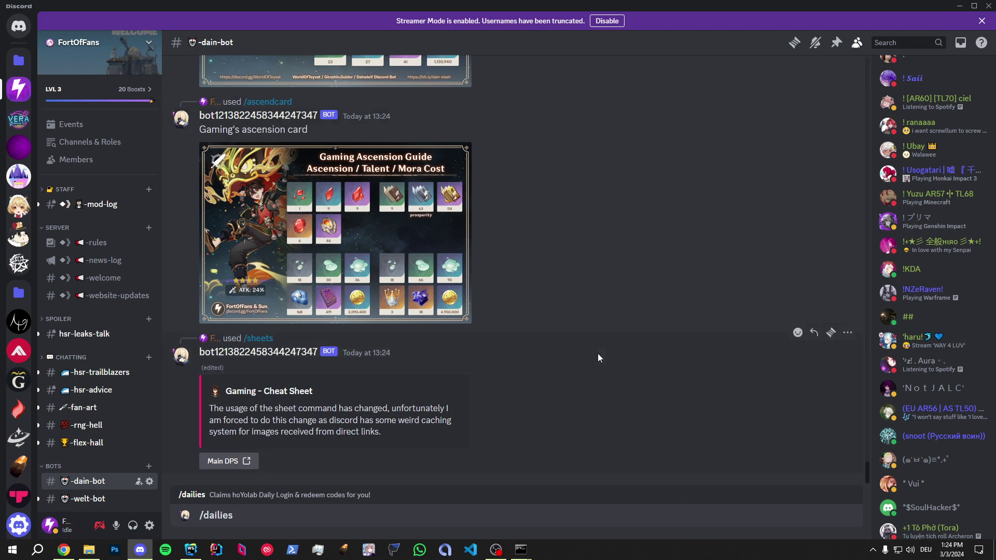
mouse_move(518, 558)
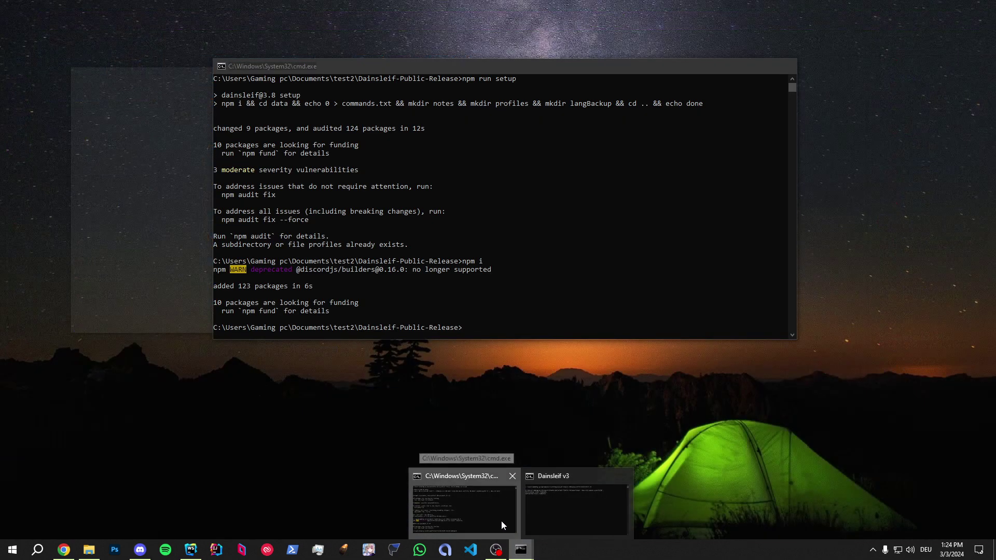
Run git pull in Command Prompt to update the Dainsleif-Public-Release bot code.
left_click(501, 521)
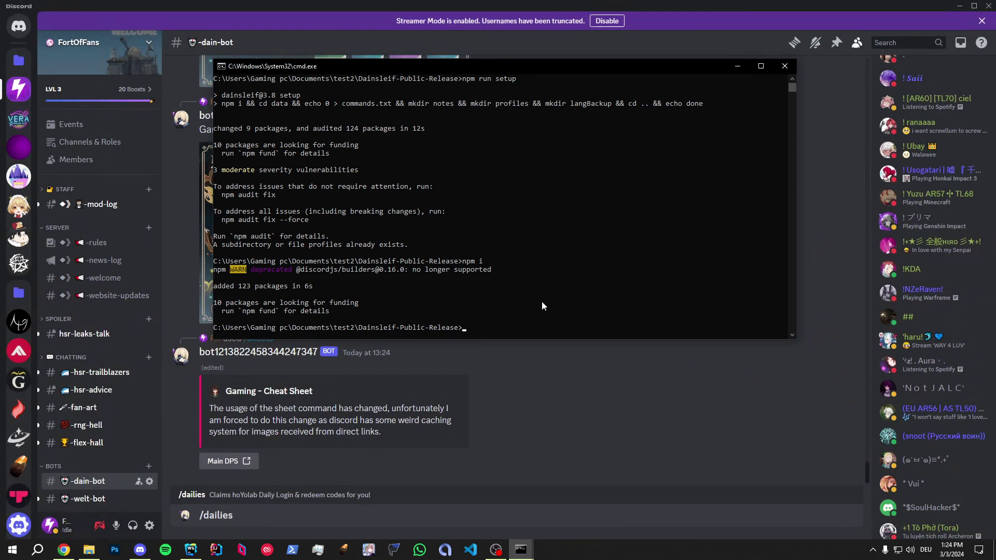
type("git pull")
key("Return")
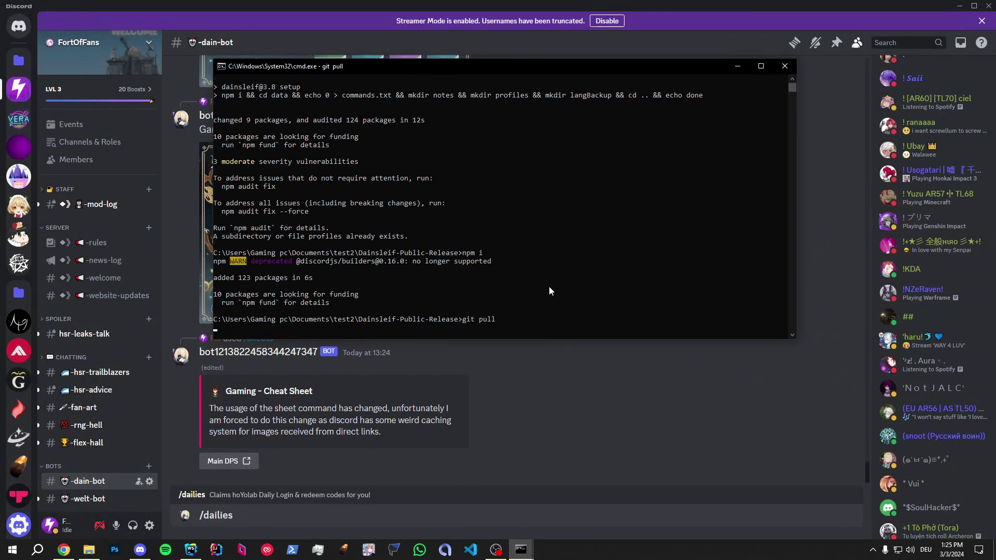